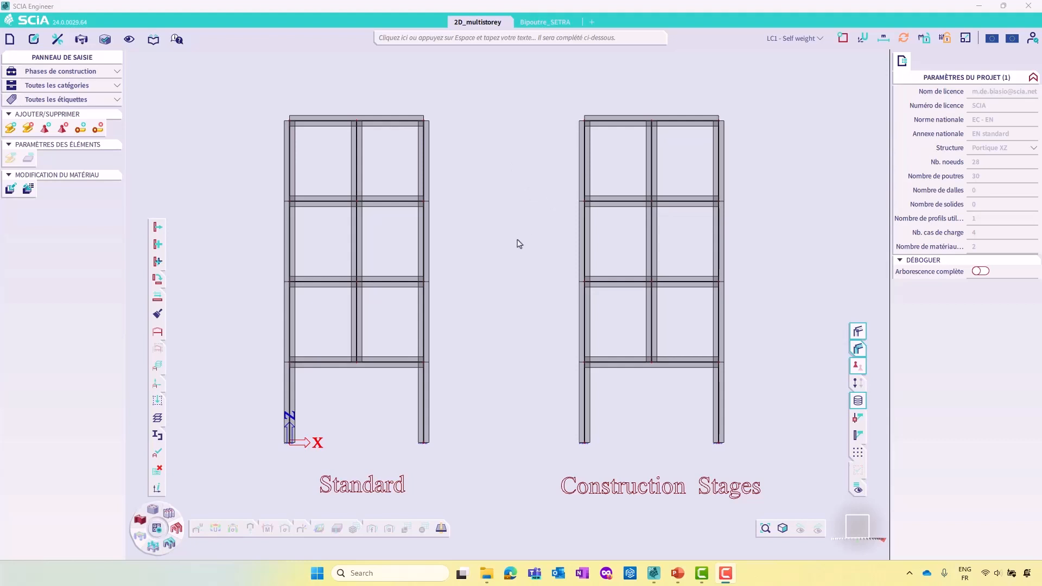
# Step: Switch from load cases to construction phases and accept the phase configuration with type Linéaire
pyautogui.click(795, 38)
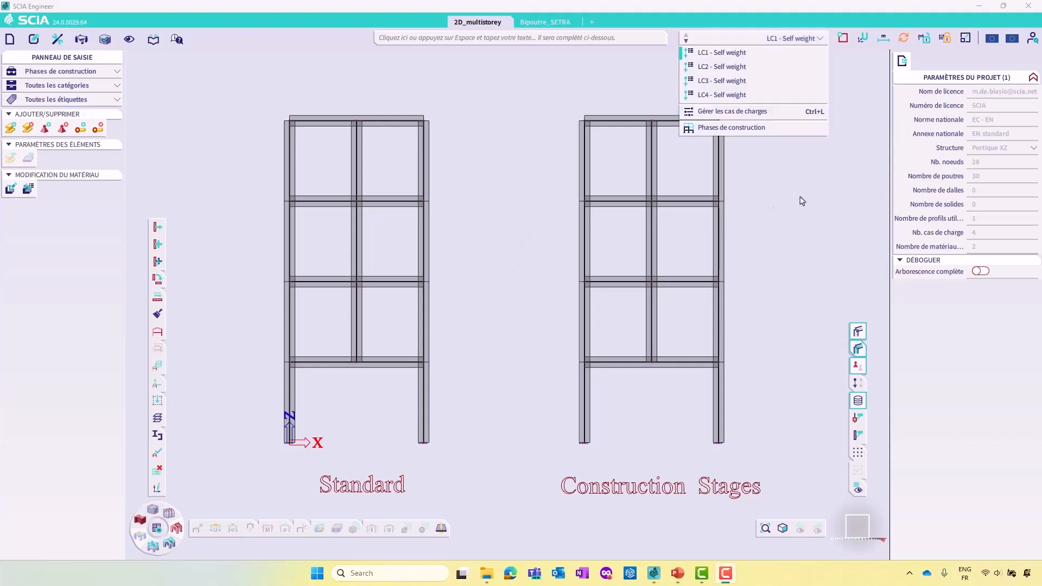
pyautogui.click(801, 200)
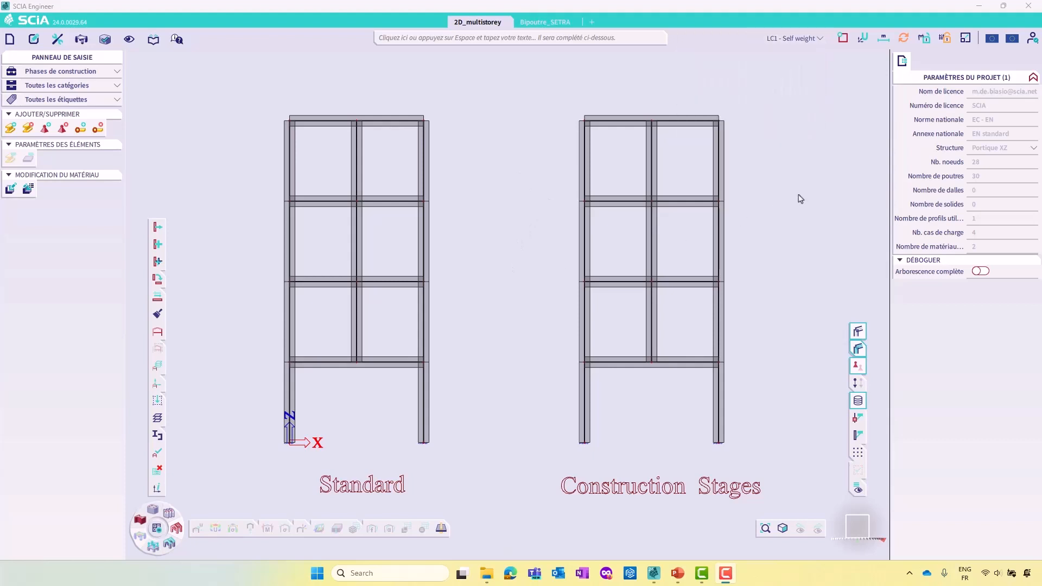
pyautogui.click(806, 40)
pyautogui.click(773, 128)
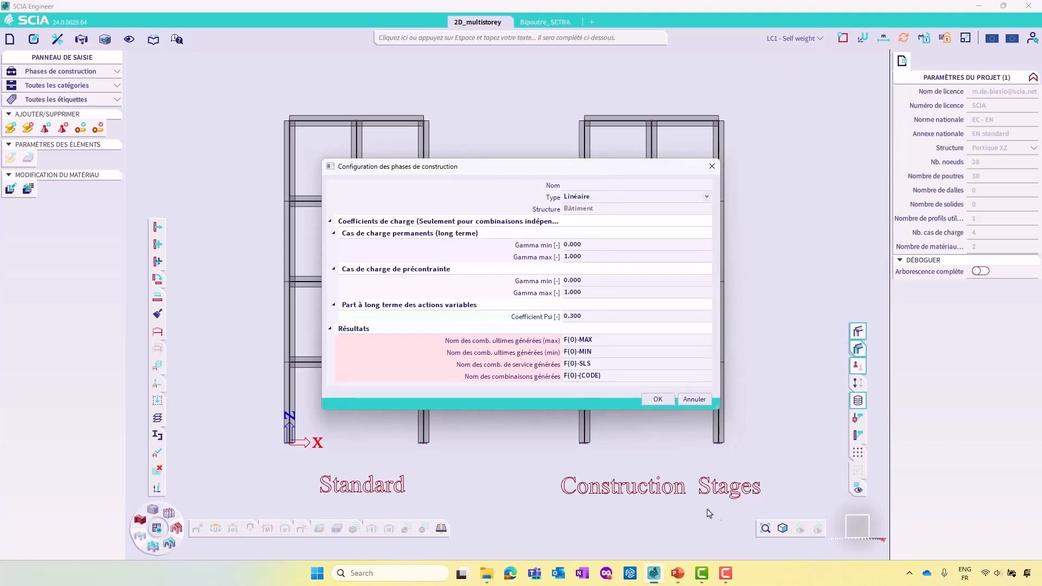
pyautogui.click(659, 400)
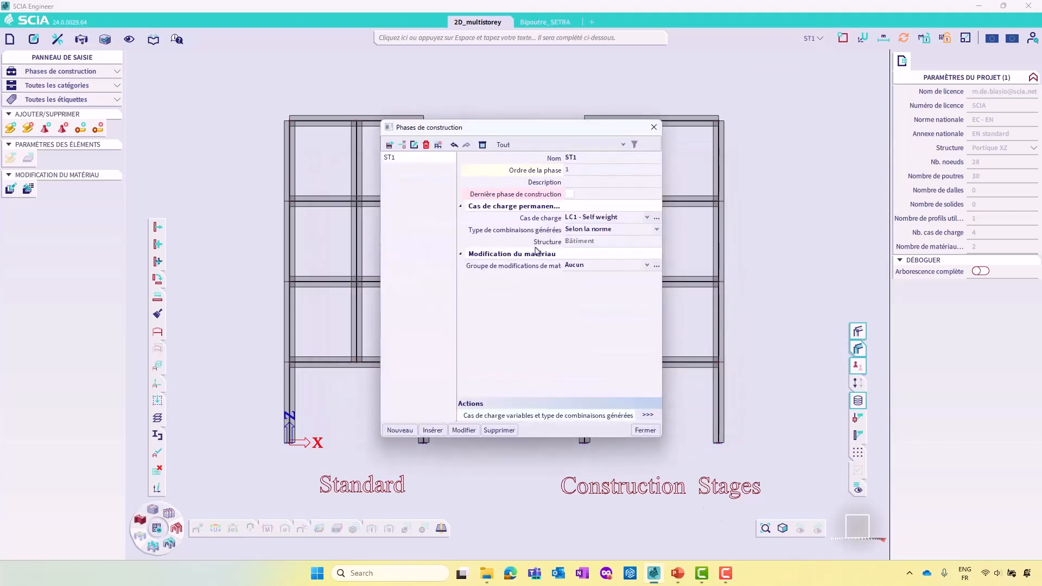
# Step: Add the three construction phases ST2, ST3 and ST4 after ST1 and close the phase manager
pyautogui.moveTo(541, 136); pyautogui.dragTo(198, 151)
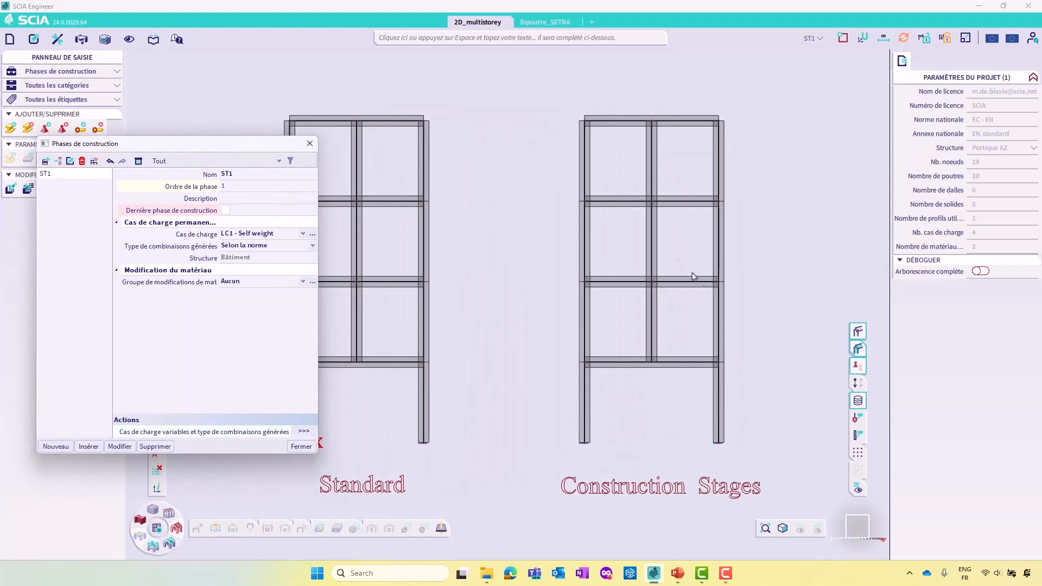
pyautogui.click(56, 447)
pyautogui.click(56, 447)
pyautogui.click(56, 447)
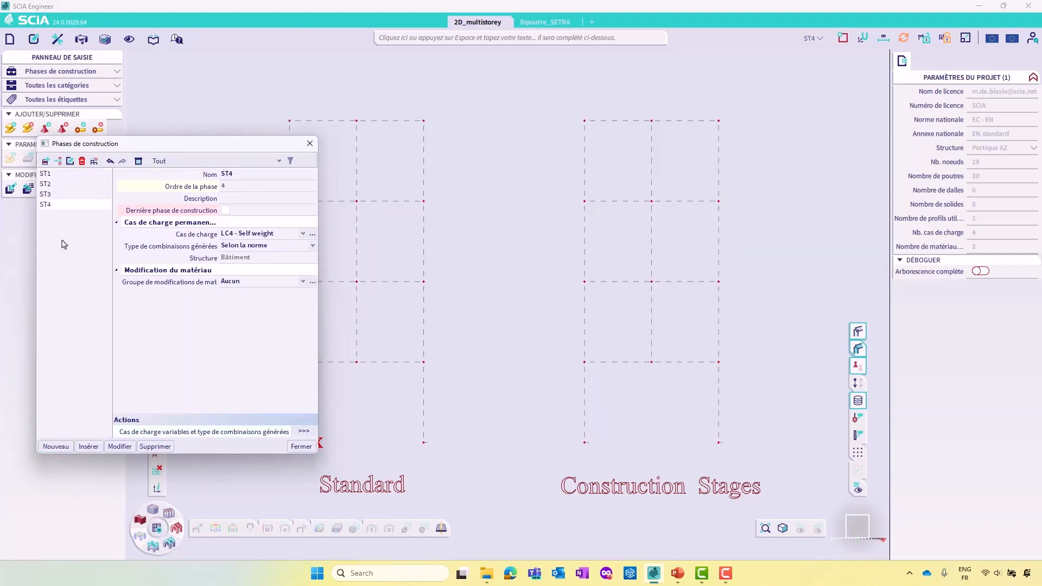
pyautogui.click(301, 446)
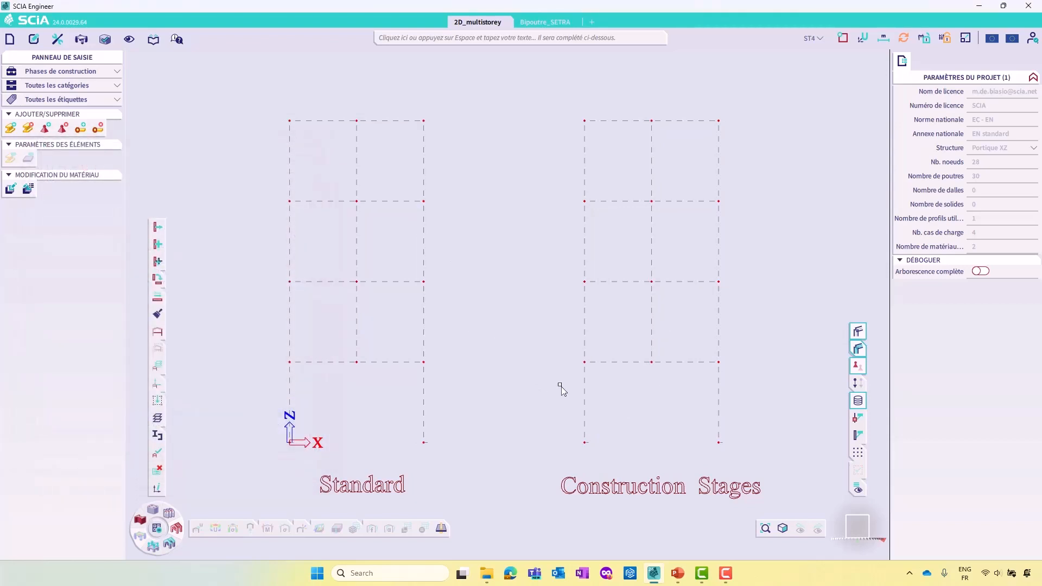
# Step: Make ST1 the active phase and add the two lowest columns and first floor beam of the Construction Stages frame to it
pyautogui.click(818, 39)
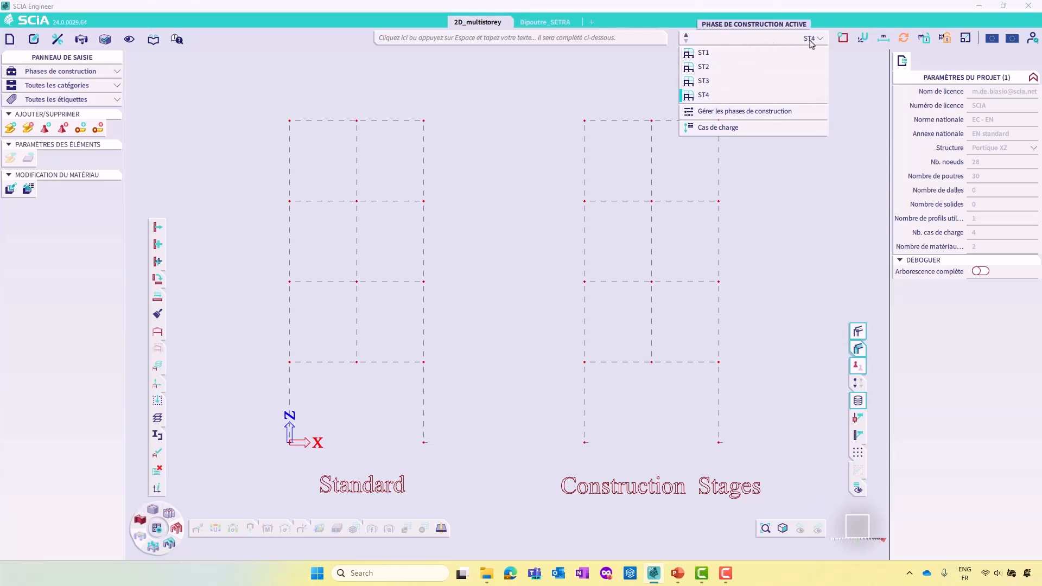
pyautogui.click(703, 53)
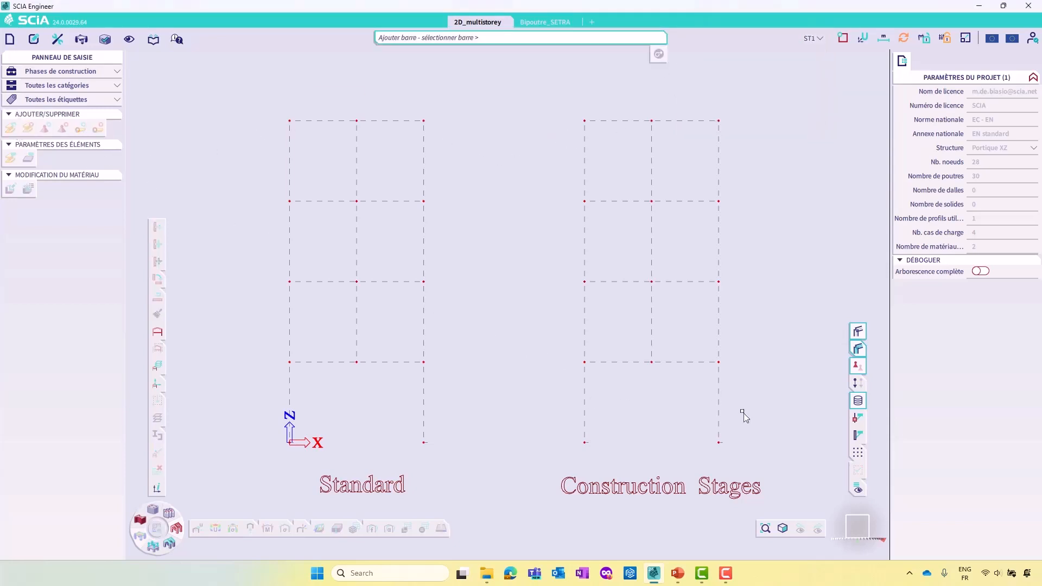
pyautogui.moveTo(742, 411); pyautogui.dragTo(523, 388)
pyautogui.moveTo(547, 354); pyautogui.dragTo(756, 373)
pyautogui.press('Escape')
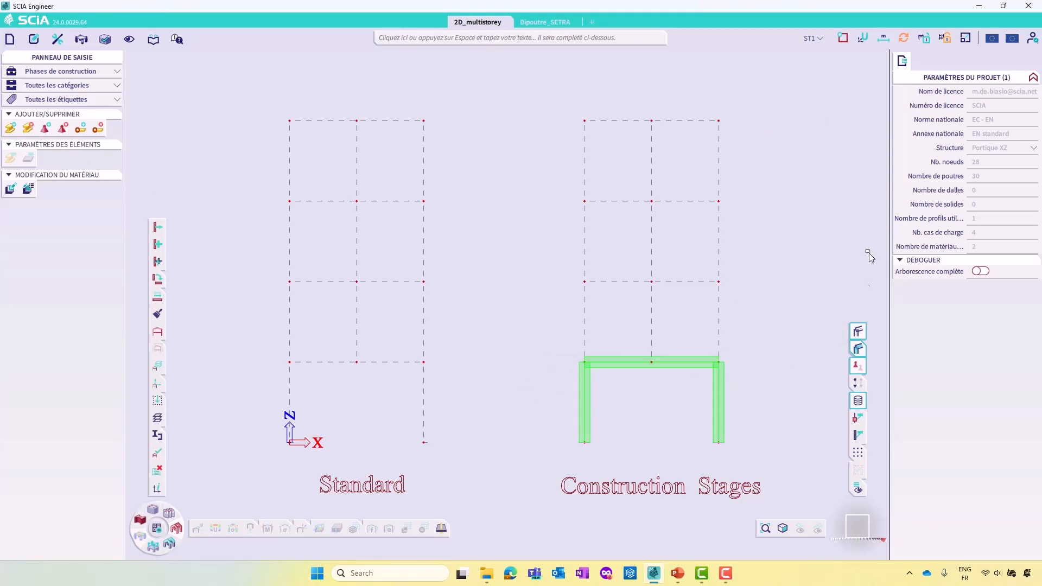
# Step: Make ST2 the active phase and add the second level's three columns and upper beam of the Construction Stages frame
pyautogui.click(813, 40)
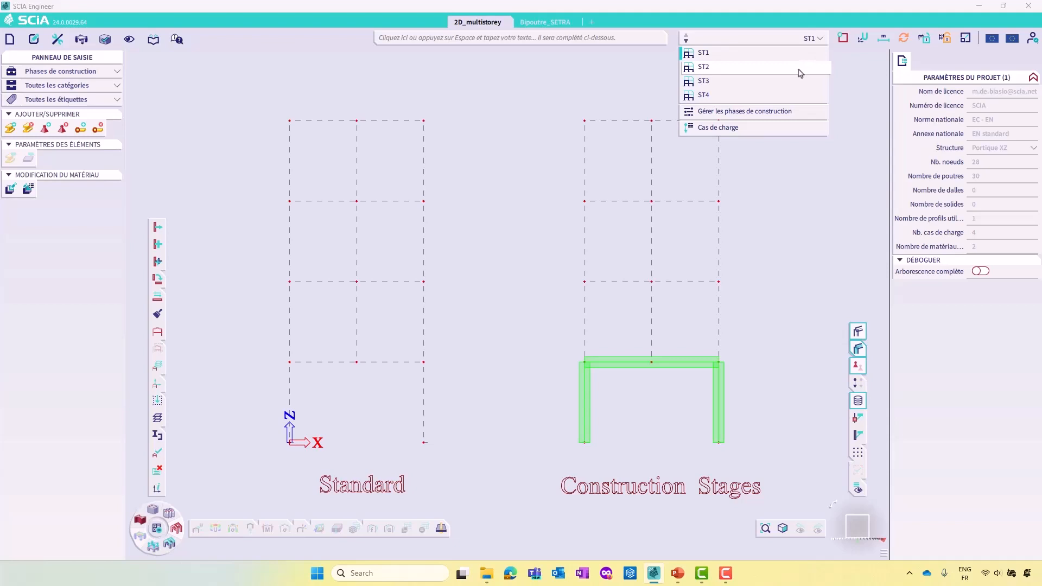
pyautogui.click(717, 74)
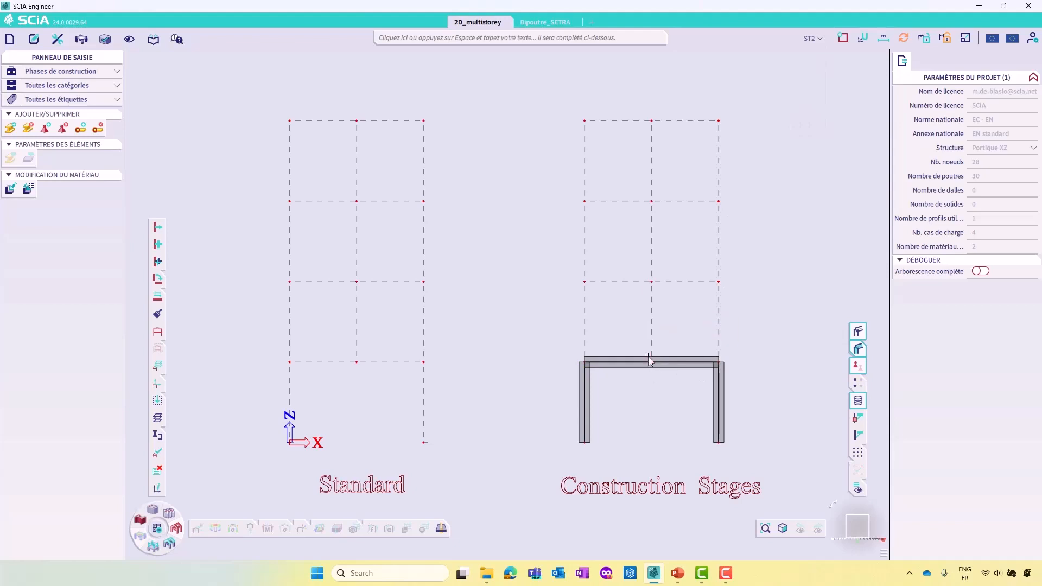
pyautogui.click(812, 38)
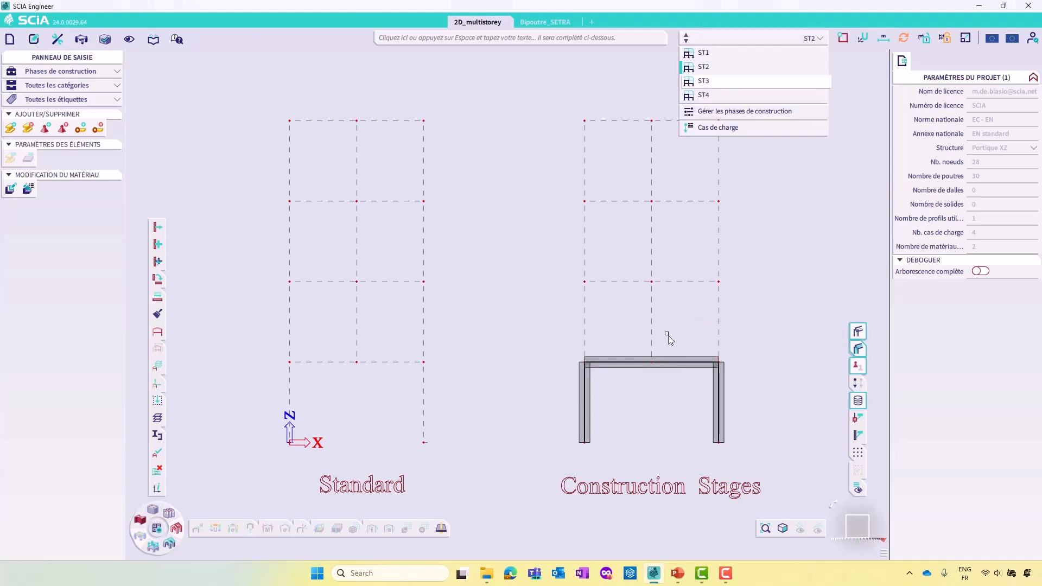
pyautogui.click(15, 129)
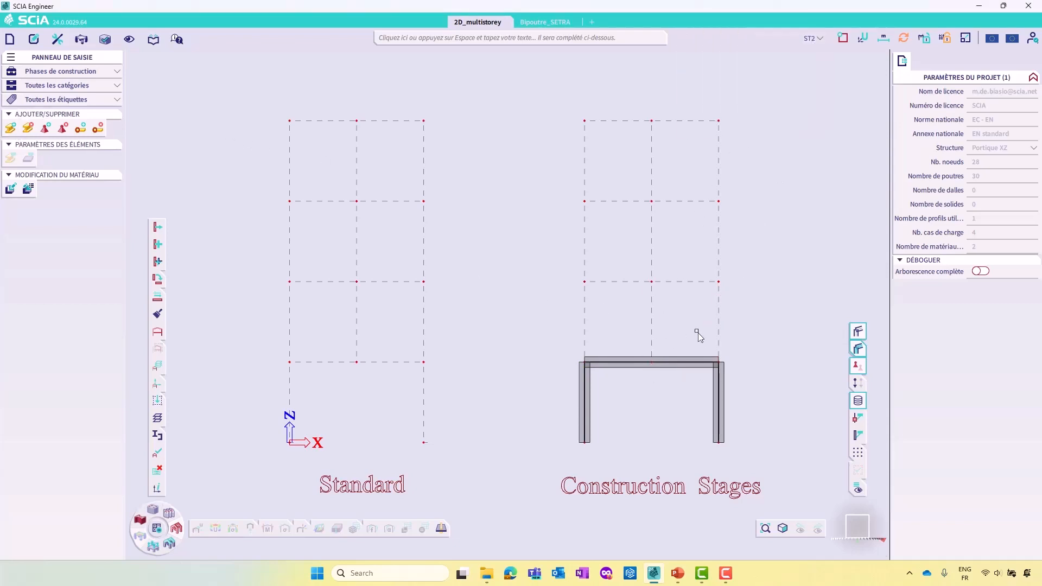
pyautogui.moveTo(742, 332); pyautogui.dragTo(516, 297)
pyautogui.moveTo(571, 280); pyautogui.dragTo(757, 303)
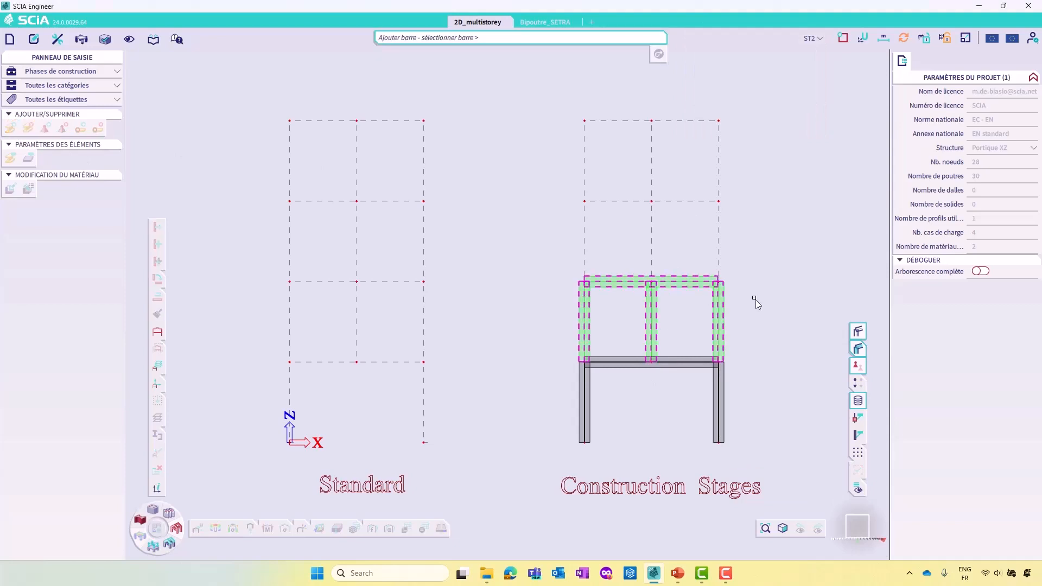
pyautogui.press('Escape')
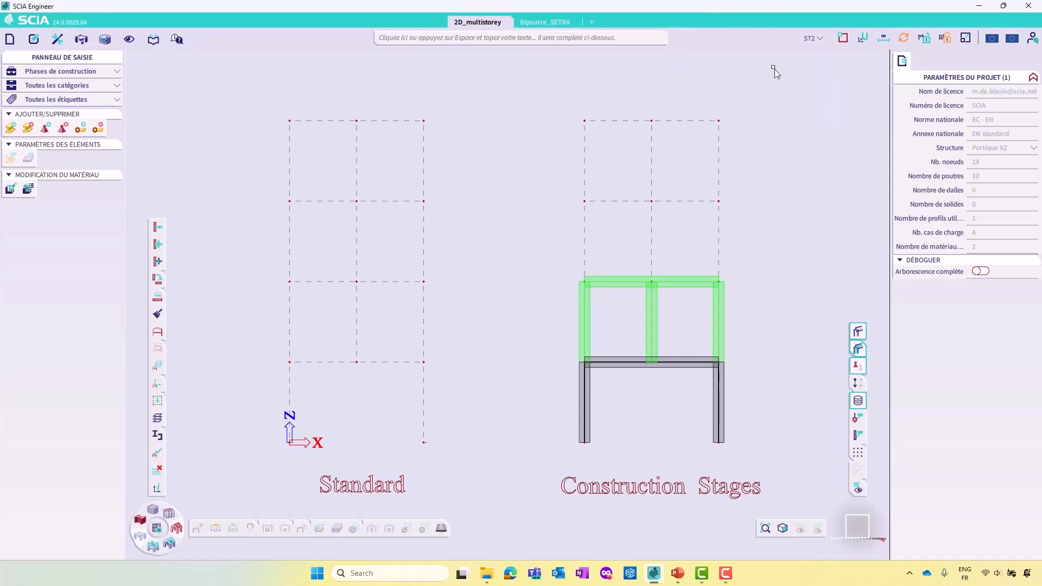
# Step: Make ST3 the active phase and add the third level's three columns and upper beam of the Construction Stages frame
pyautogui.click(819, 39)
pyautogui.click(786, 82)
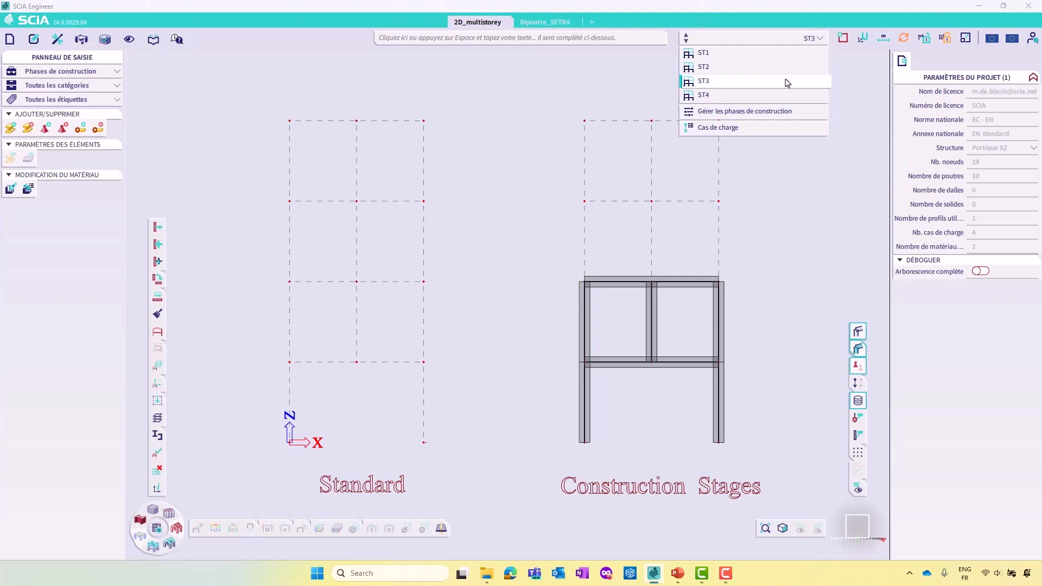
pyautogui.click(28, 127)
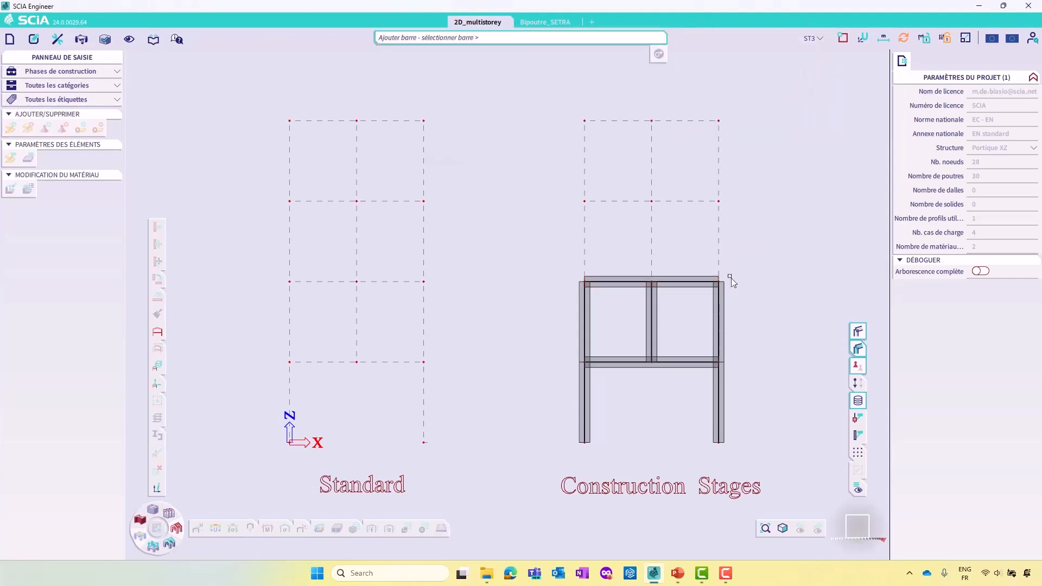
pyautogui.click(572, 229)
pyautogui.moveTo(544, 193); pyautogui.dragTo(762, 226)
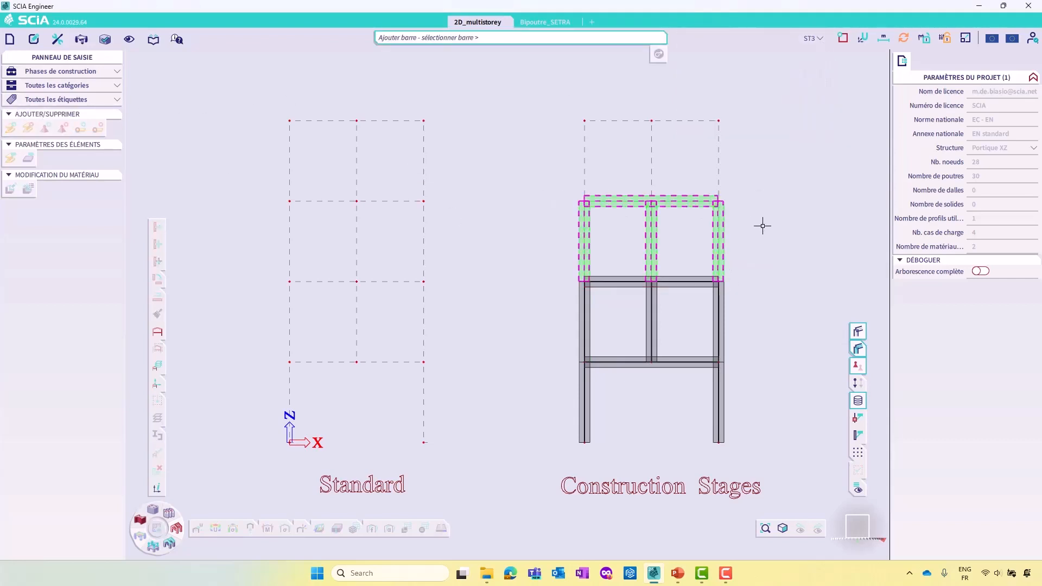
pyautogui.press('Escape')
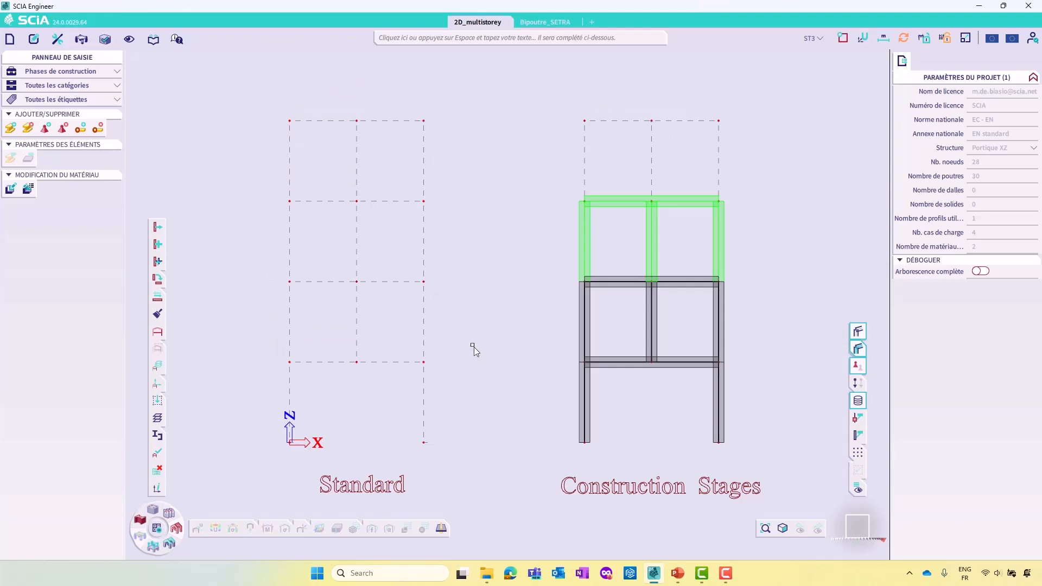
# Step: Make ST4 the active phase and add the top level of the Construction Stages frame and the entire Standard frame
pyautogui.click(813, 38)
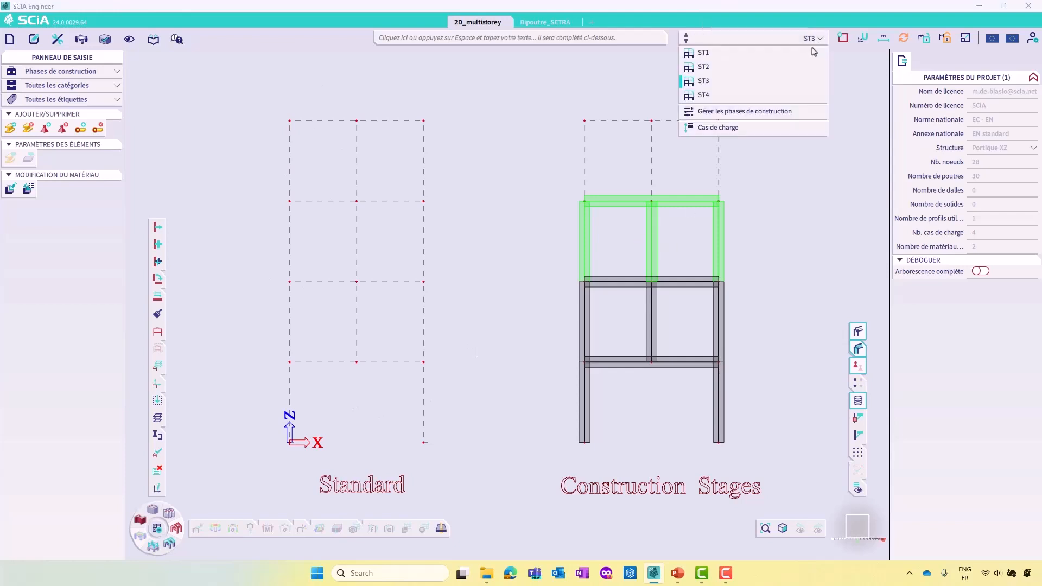
pyautogui.click(758, 96)
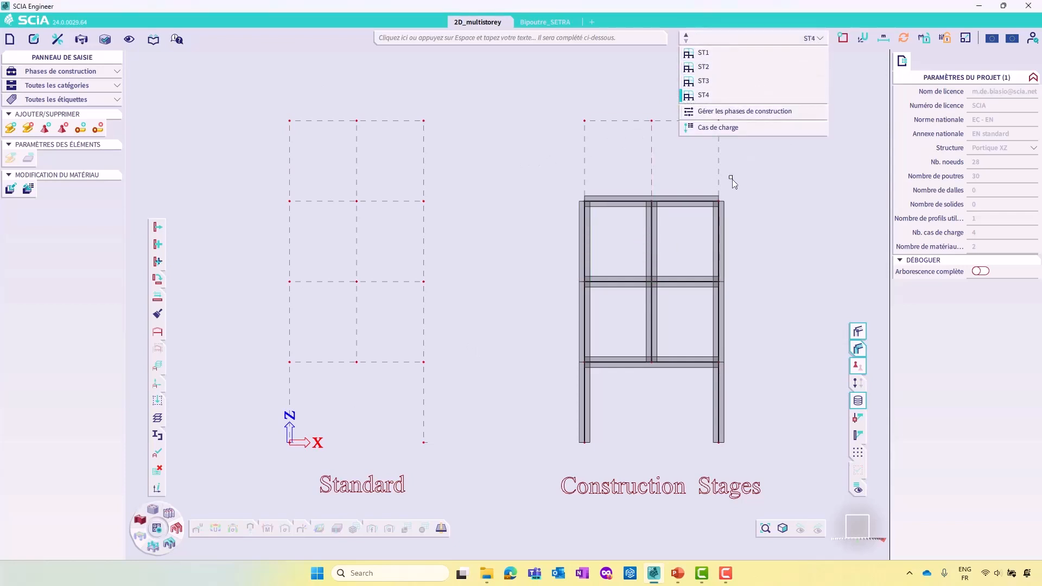
pyautogui.moveTo(751, 171); pyautogui.dragTo(548, 114)
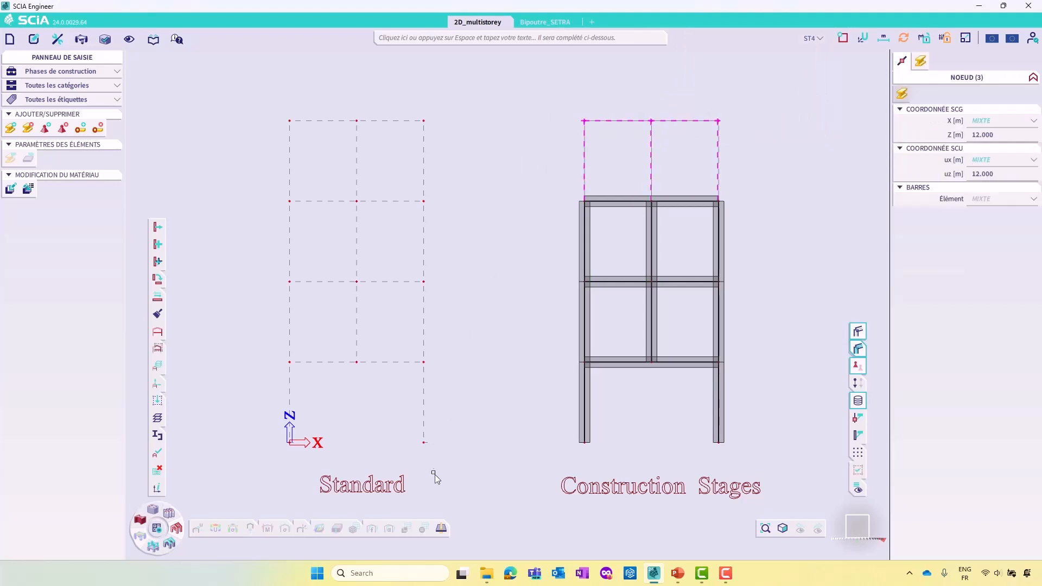
pyautogui.moveTo(446, 459); pyautogui.dragTo(231, 107)
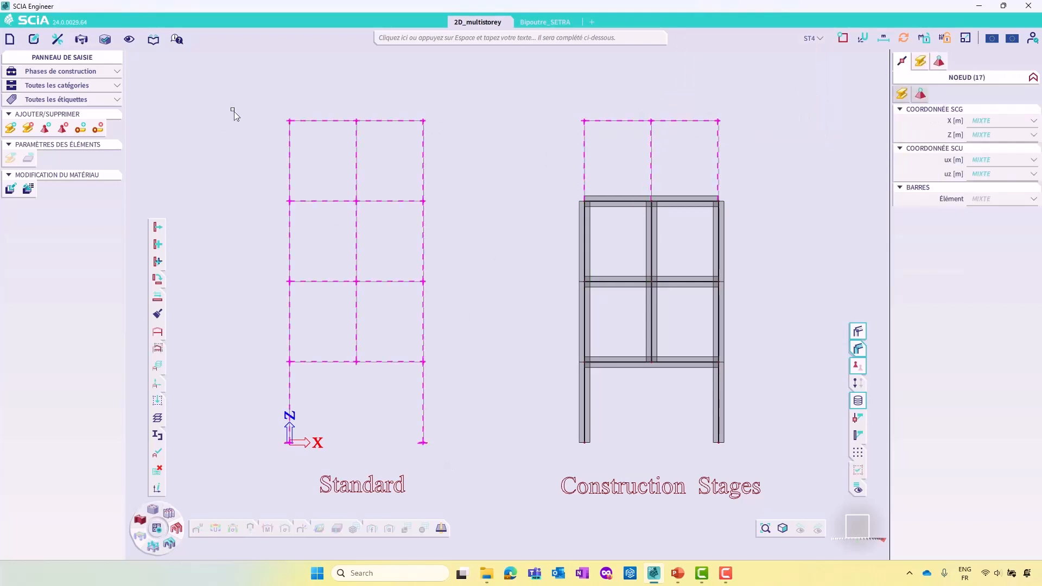
pyautogui.click(10, 129)
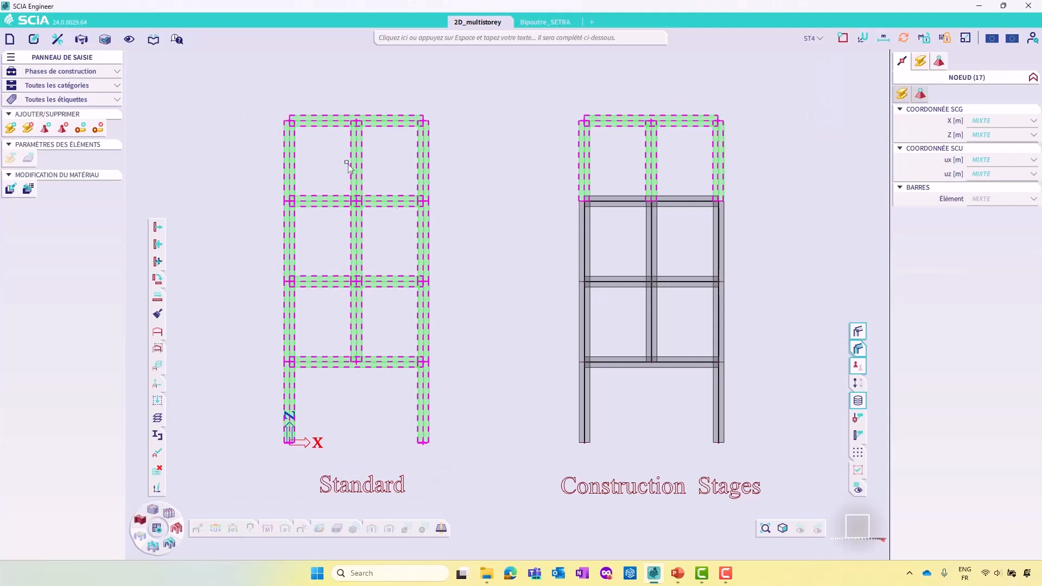
pyautogui.click(503, 302)
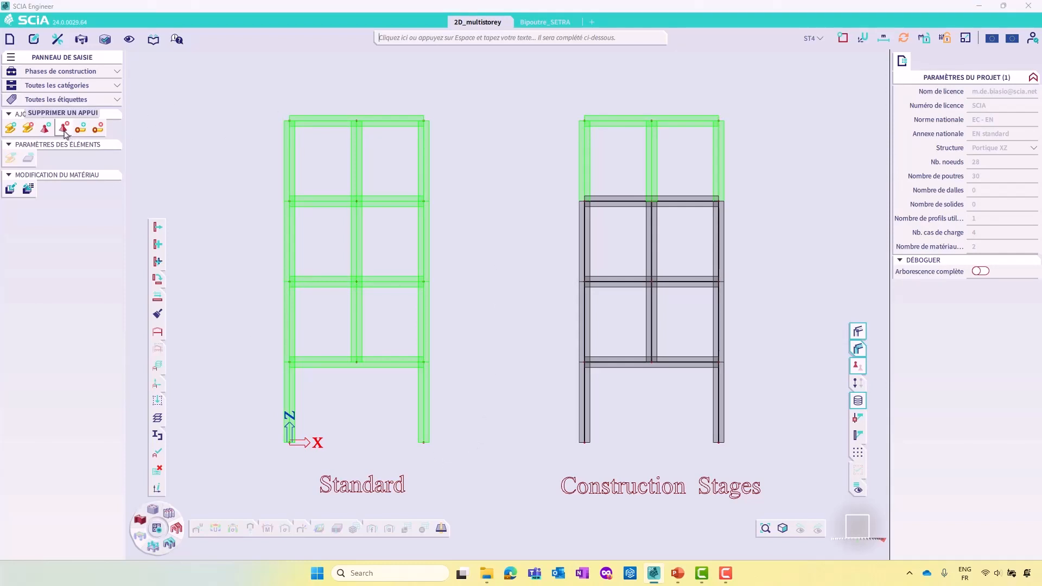
# Step: Inspect the base nodes of both frames and return the active construction phase to ST1 with nothing selected
pyautogui.moveTo(246, 431); pyautogui.dragTo(465, 450)
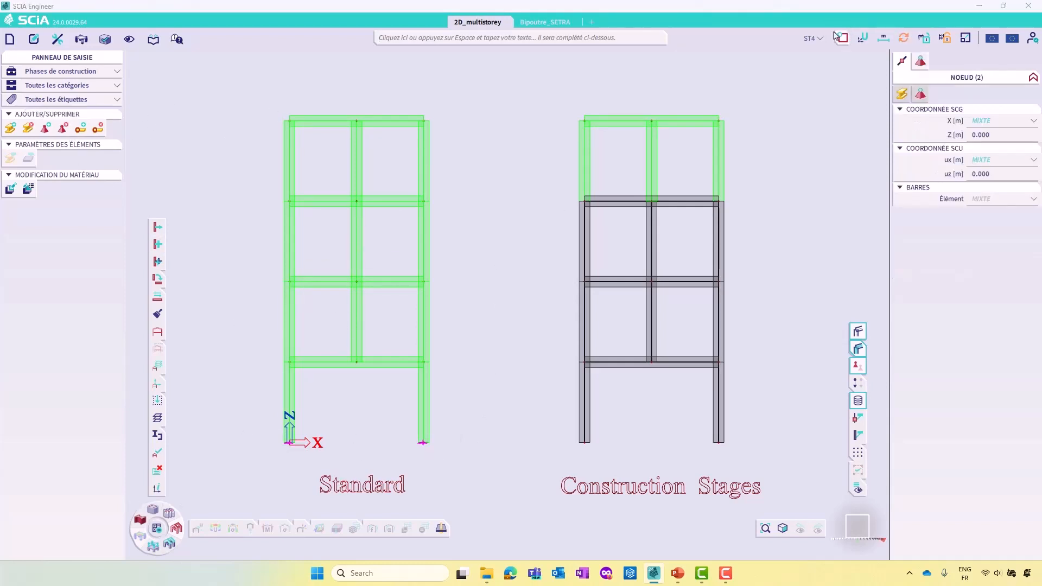
pyautogui.click(812, 38)
pyautogui.press('Escape')
pyautogui.moveTo(545, 428); pyautogui.dragTo(759, 464)
pyautogui.click(816, 39)
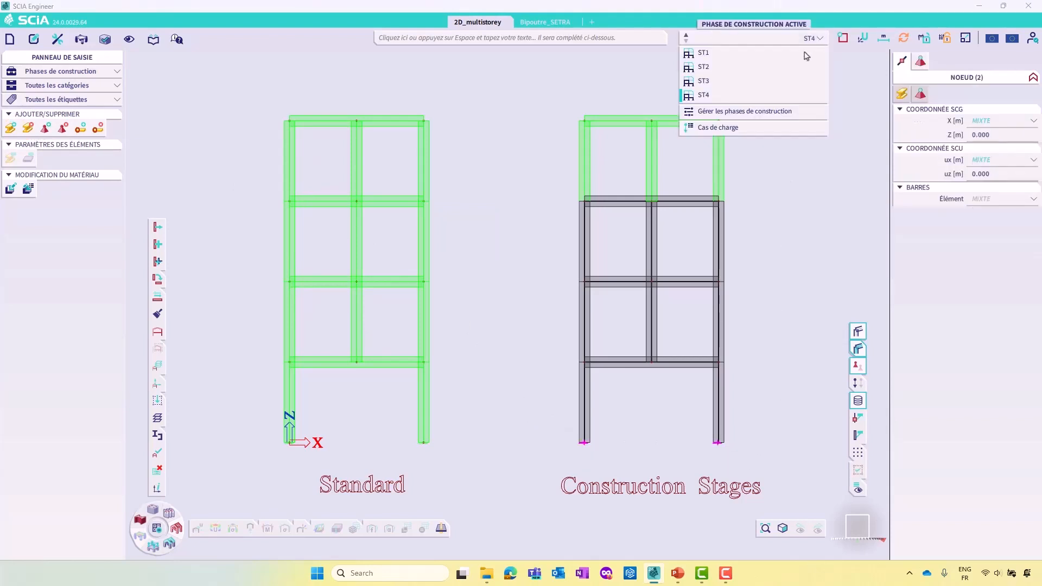
pyautogui.click(744, 58)
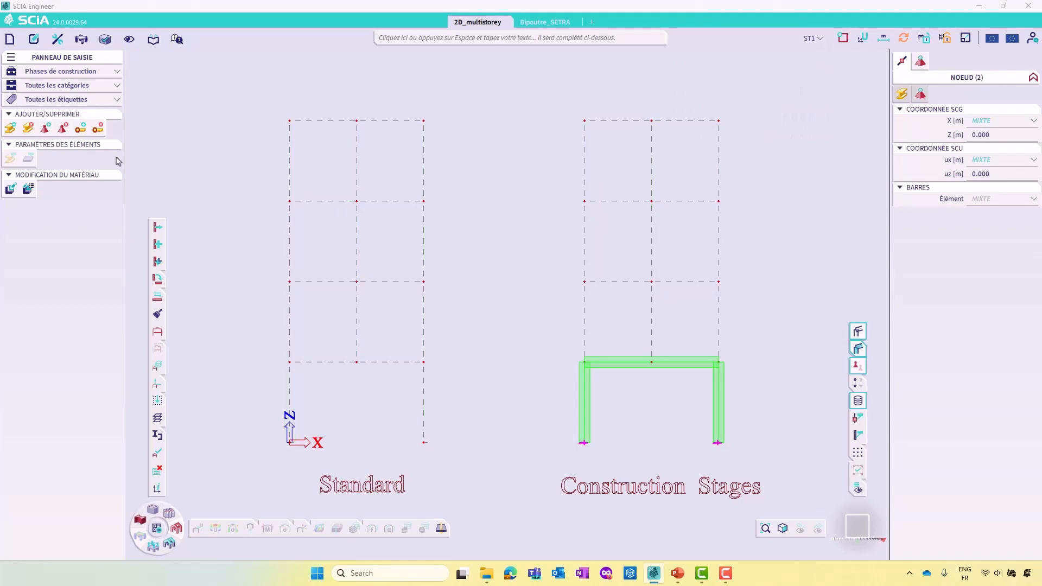
pyautogui.click(771, 287)
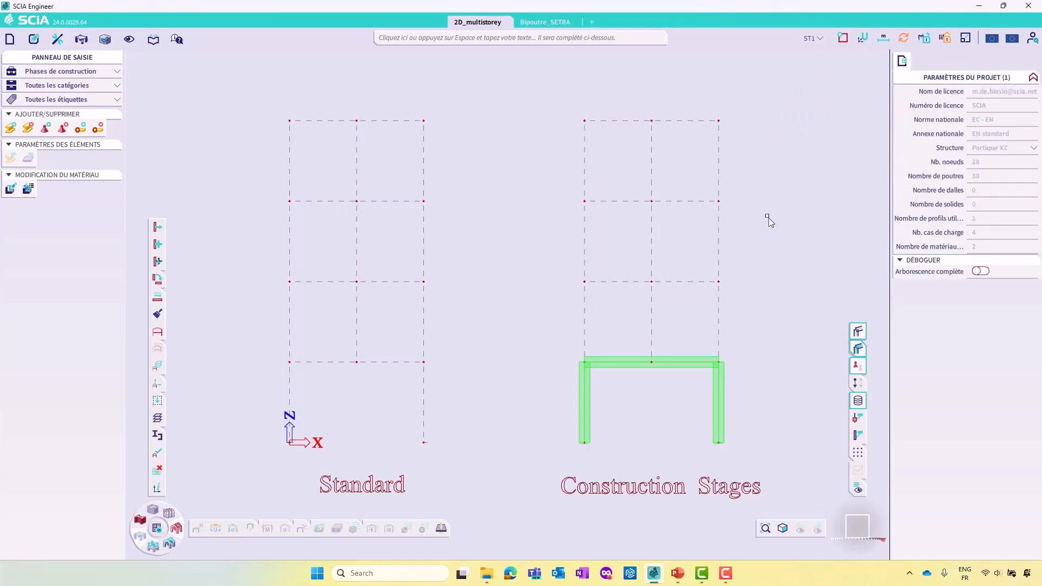
# Step: Run the finite element calculation with both linear analysis and construction phases enabled, and close the calculation report
pyautogui.click(157, 528)
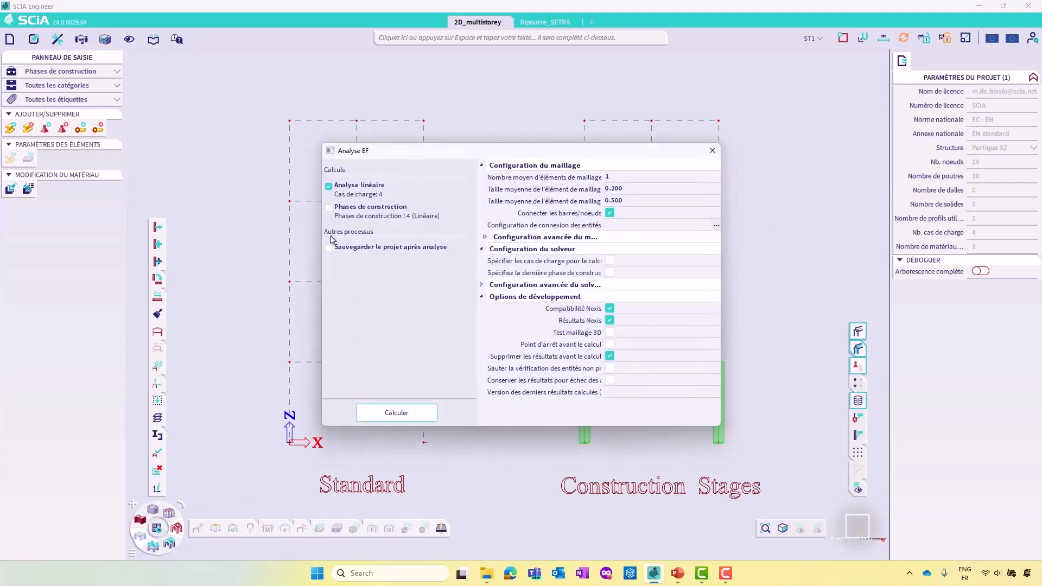
pyautogui.click(329, 210)
pyautogui.click(406, 414)
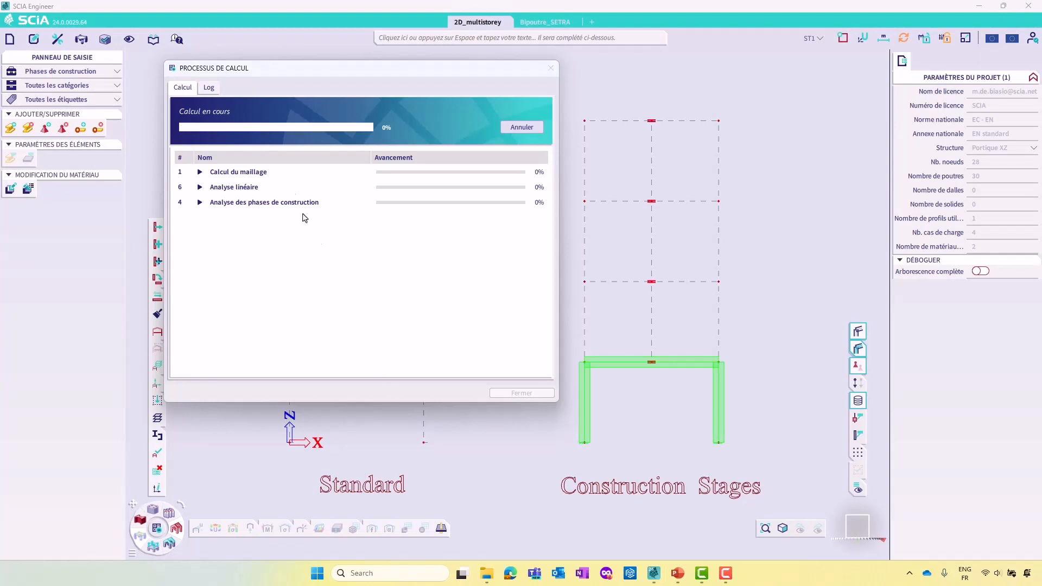
pyautogui.click(199, 204)
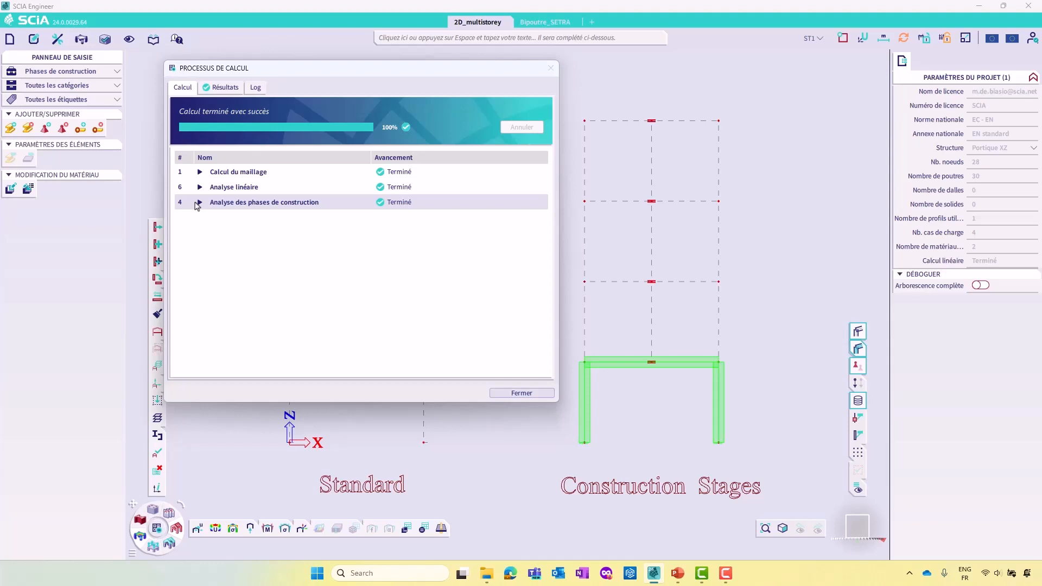
pyautogui.click(537, 392)
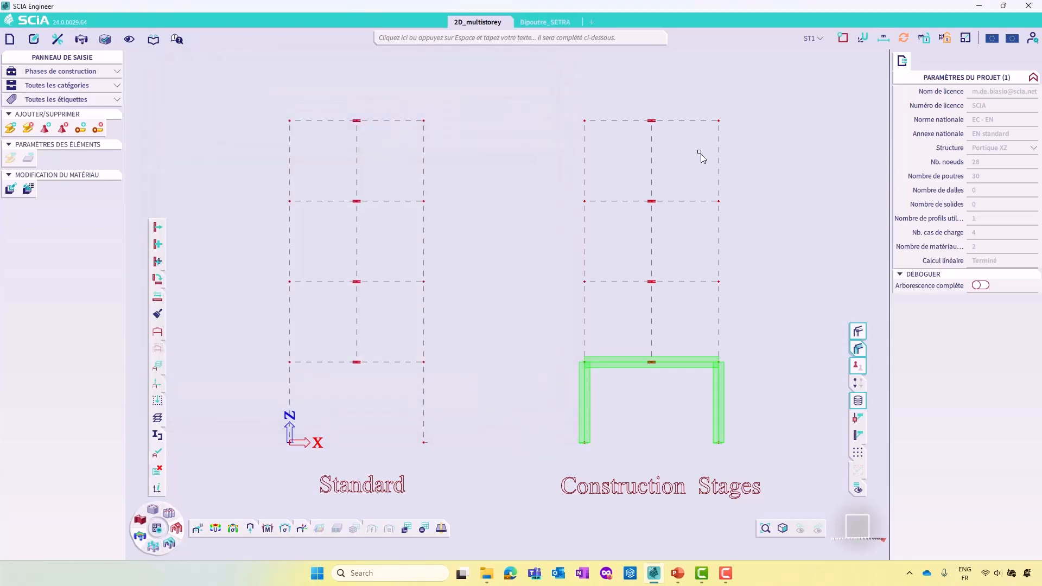
# Step: Turn off the construction phase data display in the view settings for all entities
pyautogui.rightClick(753, 148)
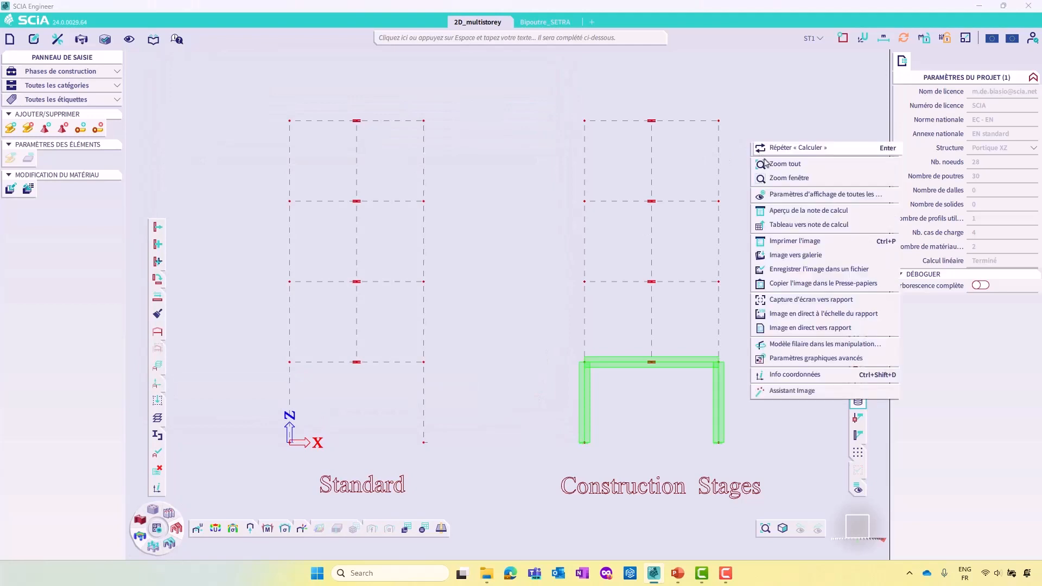
pyautogui.click(779, 196)
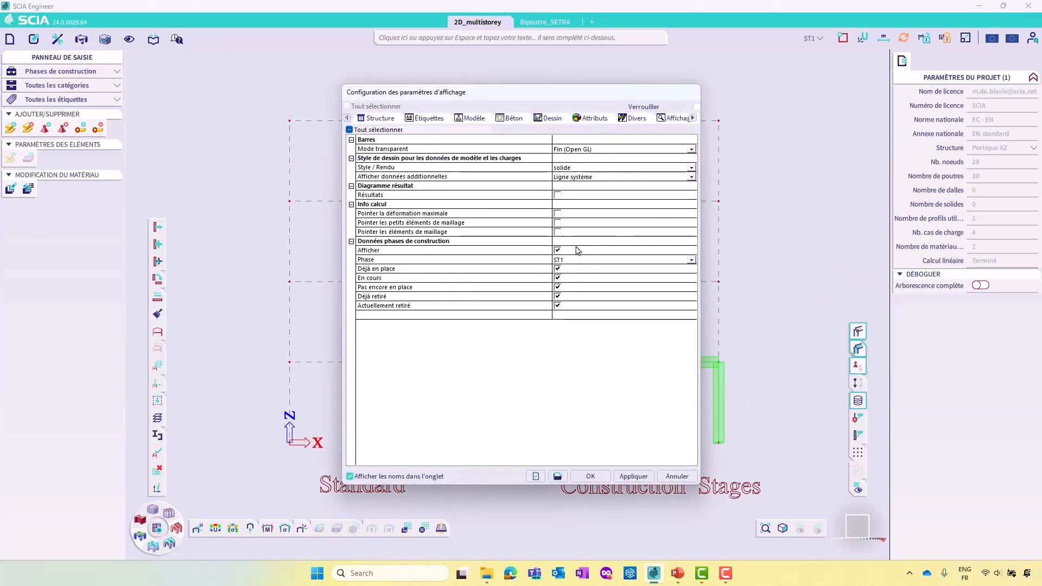
pyautogui.click(563, 254)
pyautogui.click(596, 476)
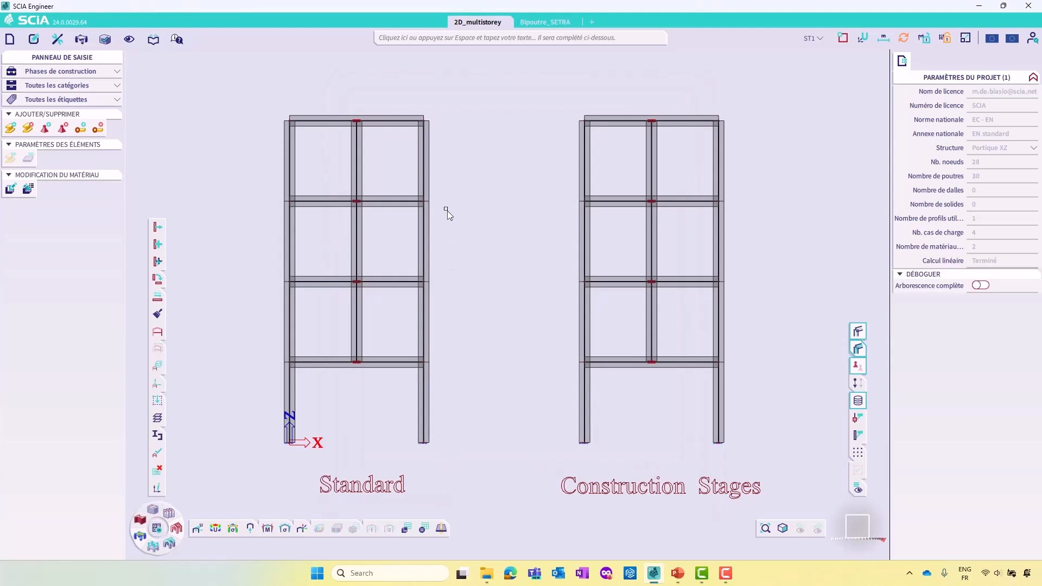
# Step: Open the 1D internal forces results and restrict them to the current selection of all horizontal beams in both frames
pyautogui.click(269, 530)
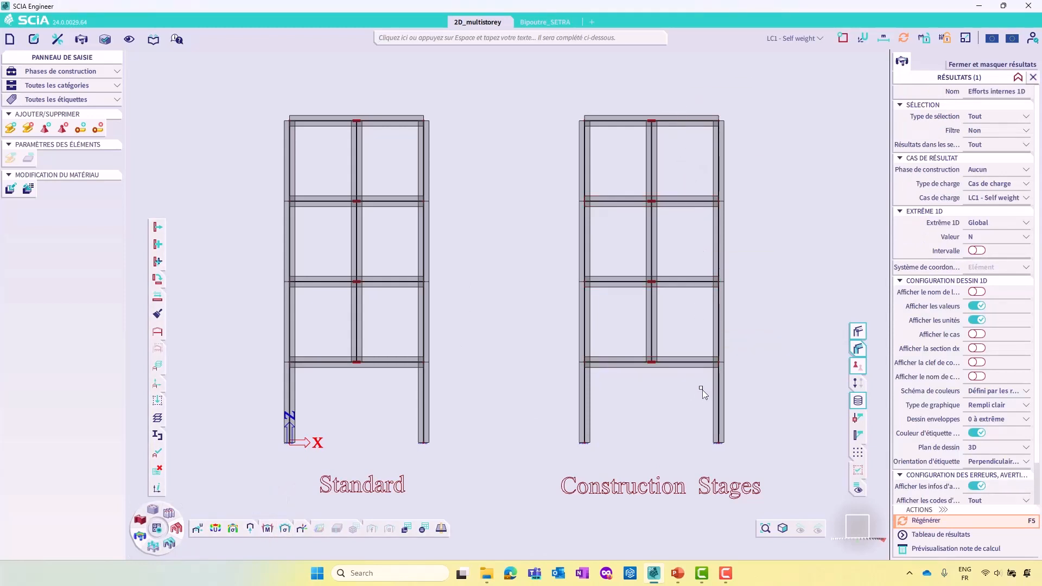
pyautogui.moveTo(701, 392); pyautogui.dragTo(684, 103)
pyautogui.moveTo(410, 350); pyautogui.dragTo(380, 101)
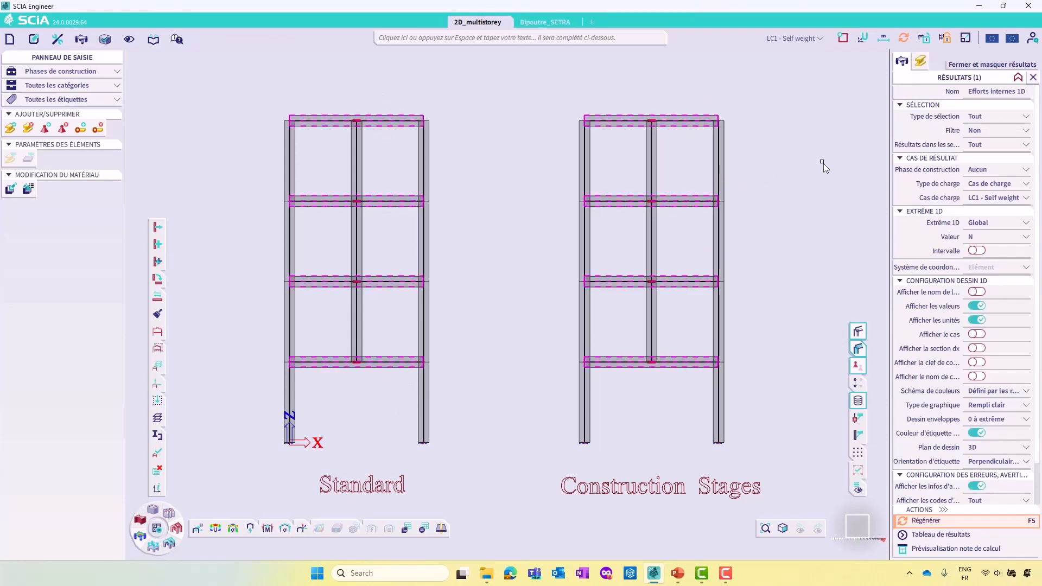
pyautogui.click(992, 116)
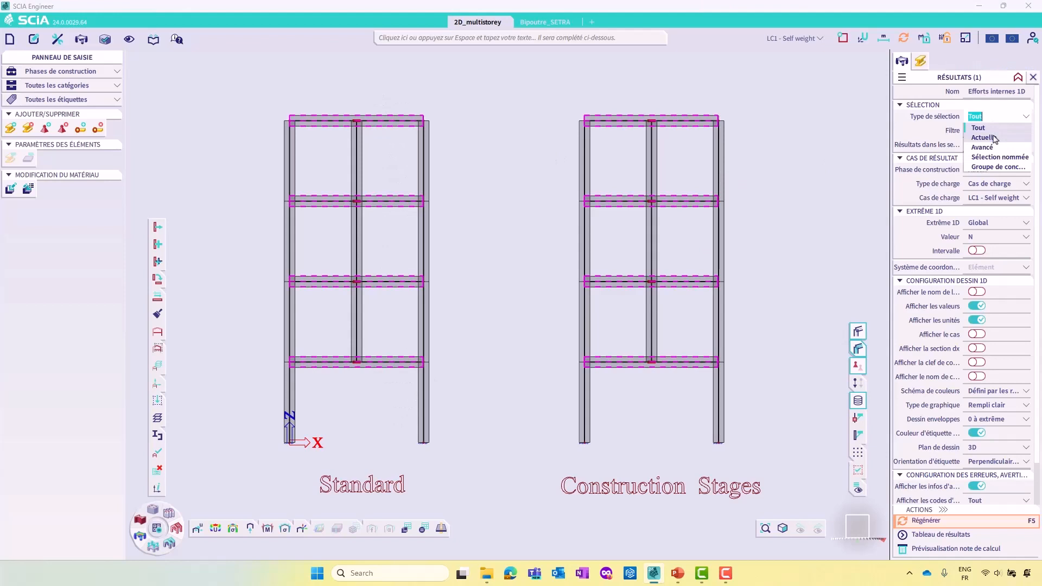
pyautogui.click(985, 137)
# Step: Set the 1D extreme to Elément and the displayed internal force value to M_y
pyautogui.click(1012, 226)
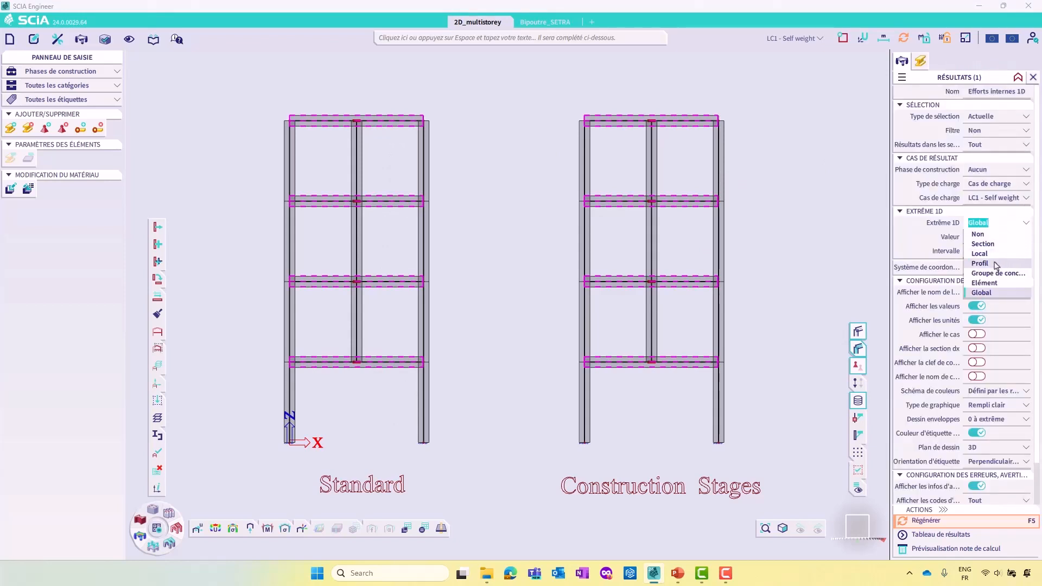
pyautogui.click(989, 282)
pyautogui.click(994, 238)
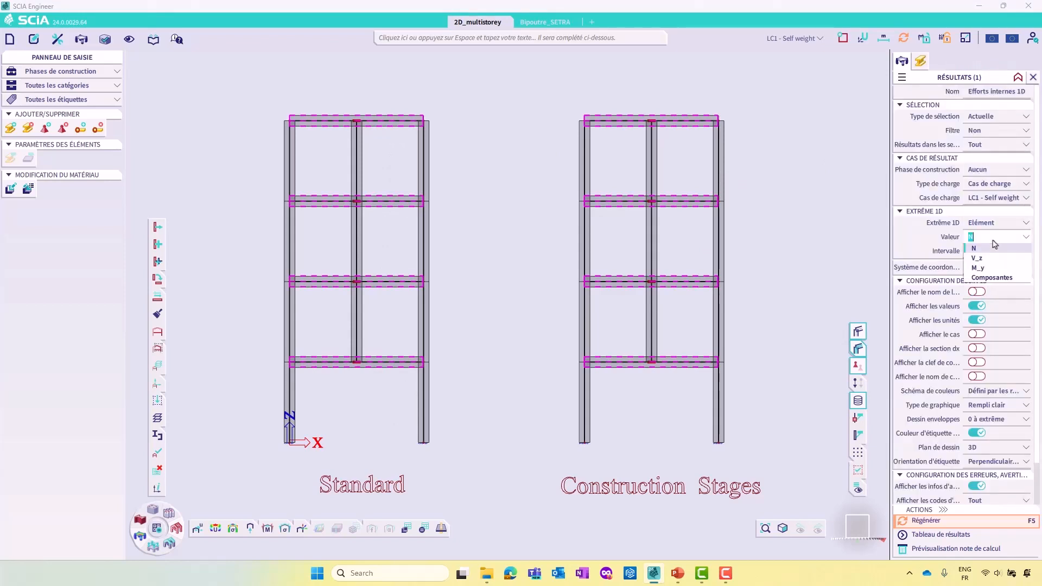
pyautogui.click(995, 268)
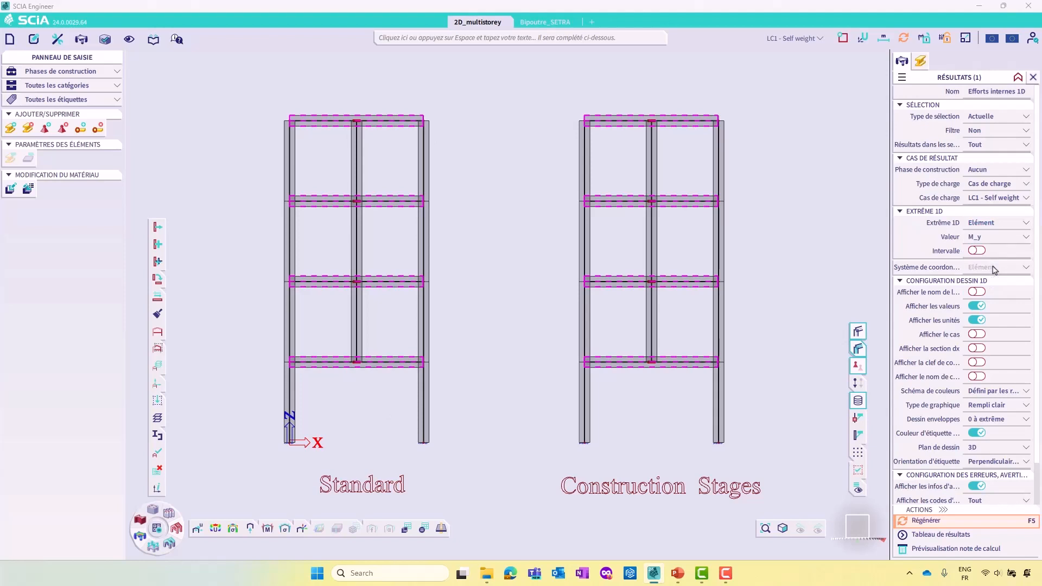
pyautogui.click(949, 521)
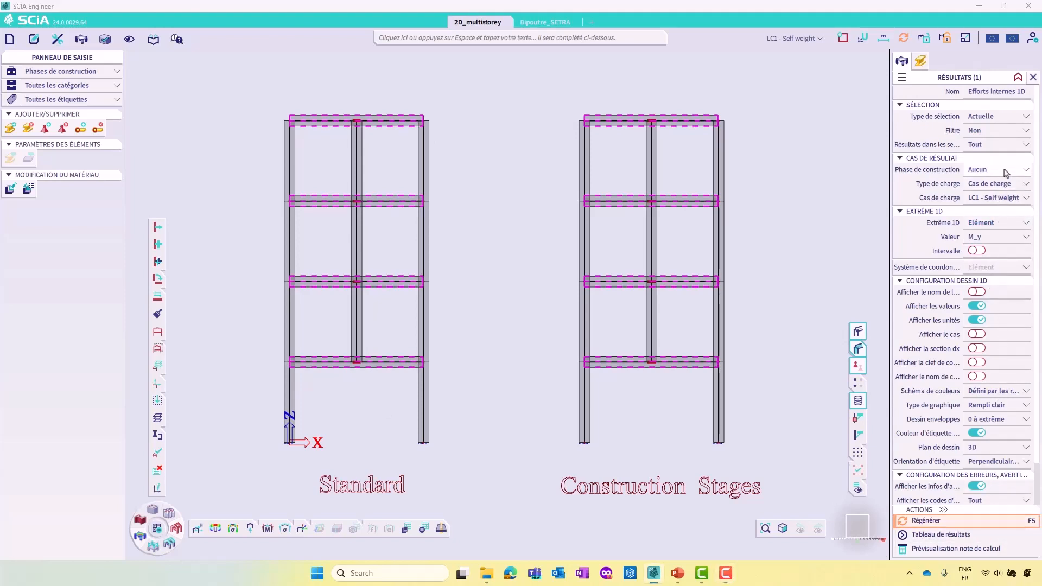
# Step: Set the result case to construction phase ST4 with class ST4 (ELS) and regenerate the beam bending moment diagrams
pyautogui.click(1007, 172)
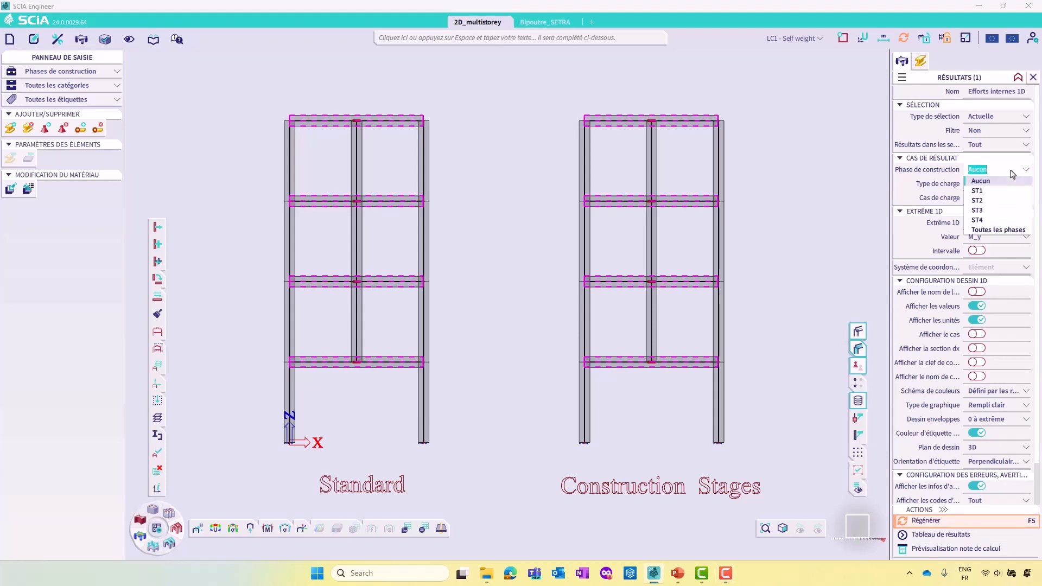
pyautogui.click(988, 221)
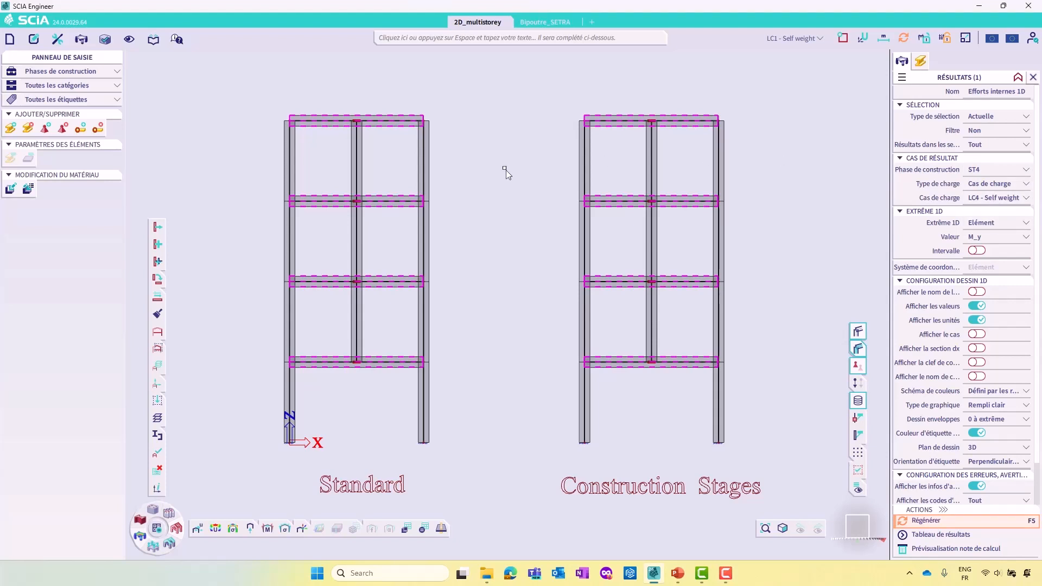
pyautogui.click(995, 184)
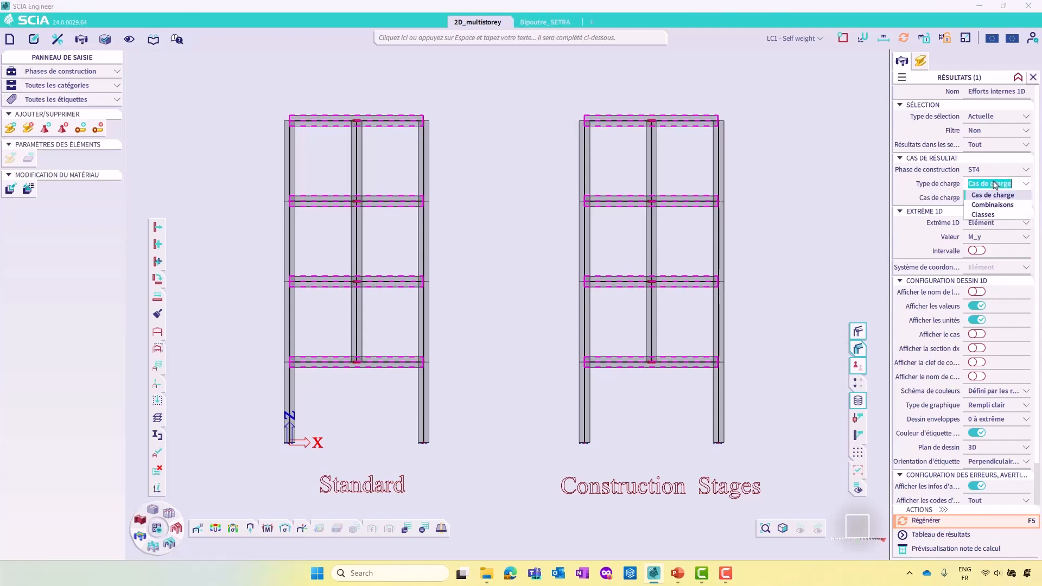
pyautogui.click(993, 215)
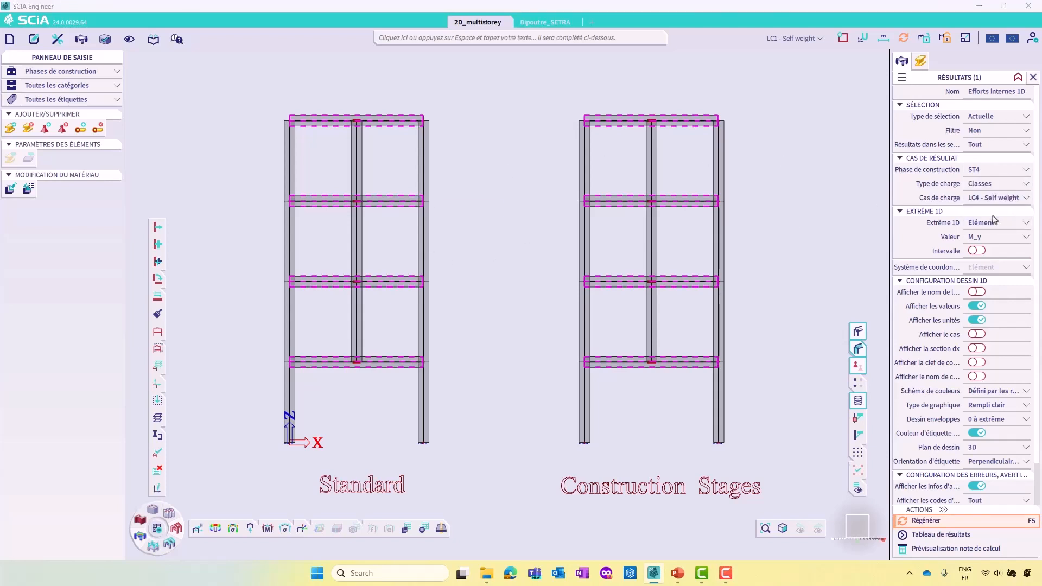
pyautogui.click(1026, 198)
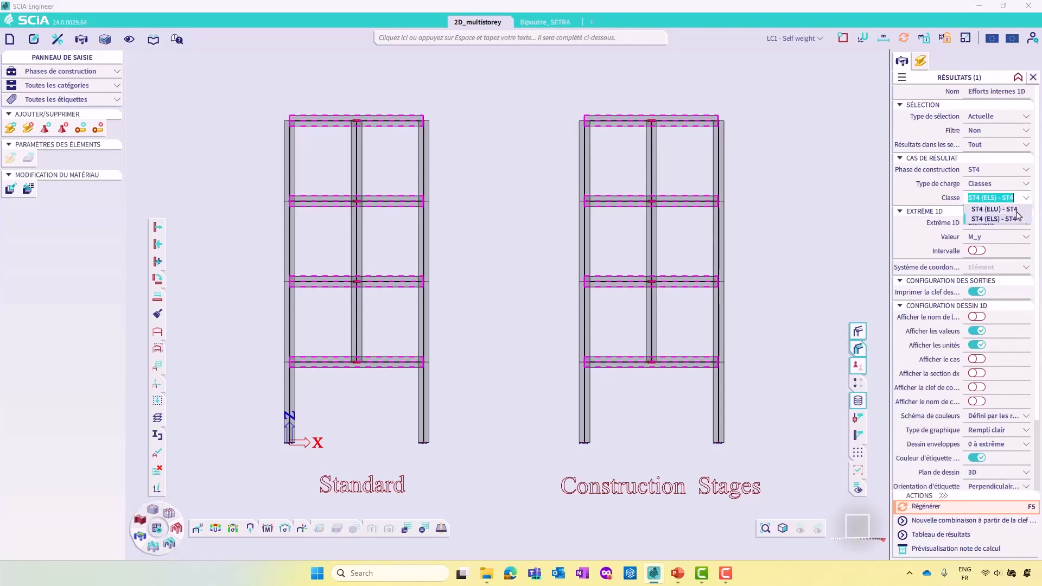
pyautogui.click(1008, 219)
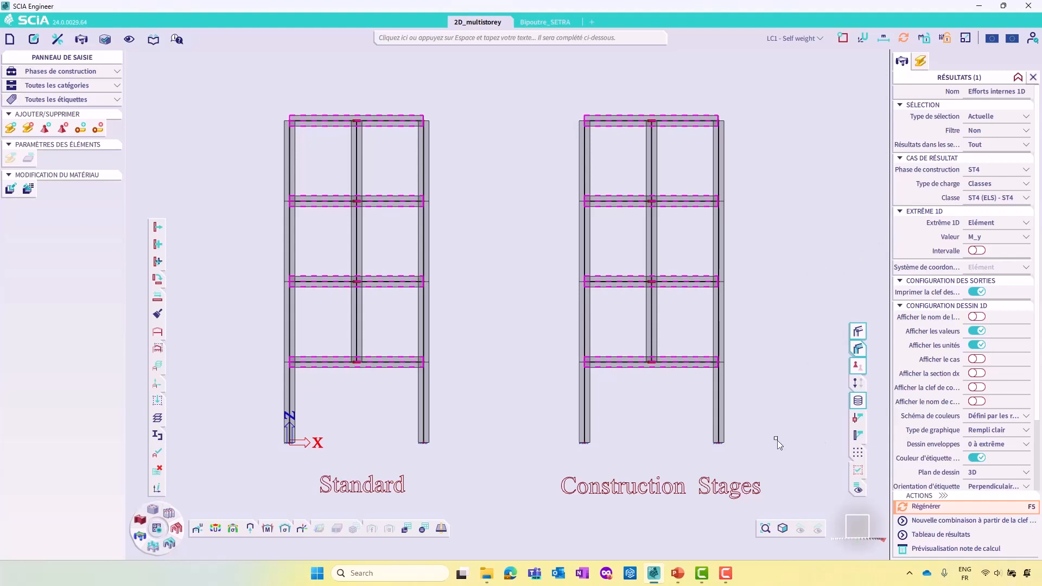
pyautogui.click(934, 510)
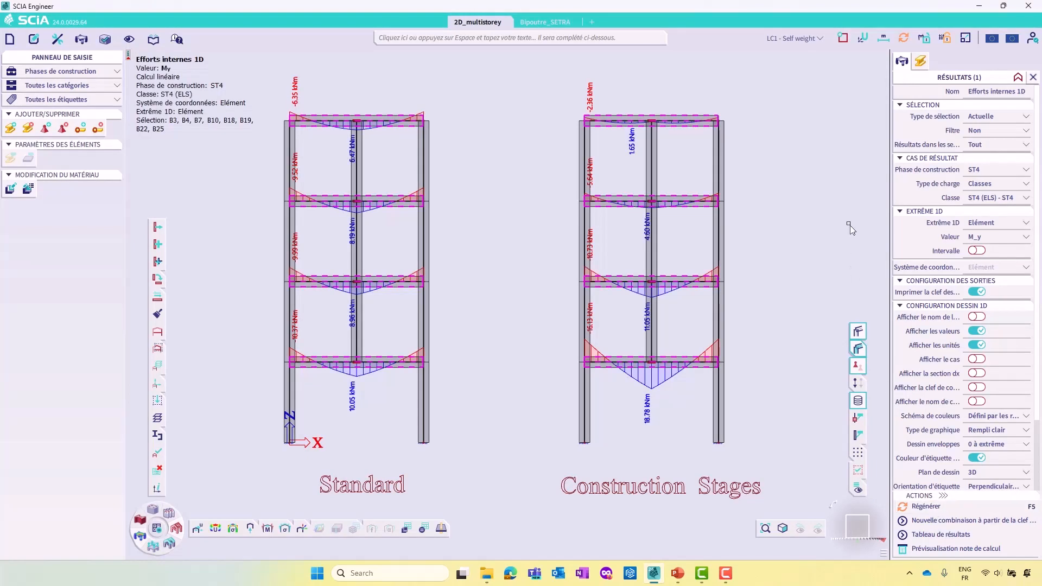
# Step: Clear the beam selection and look through the list of available load cases
pyautogui.press('Escape')
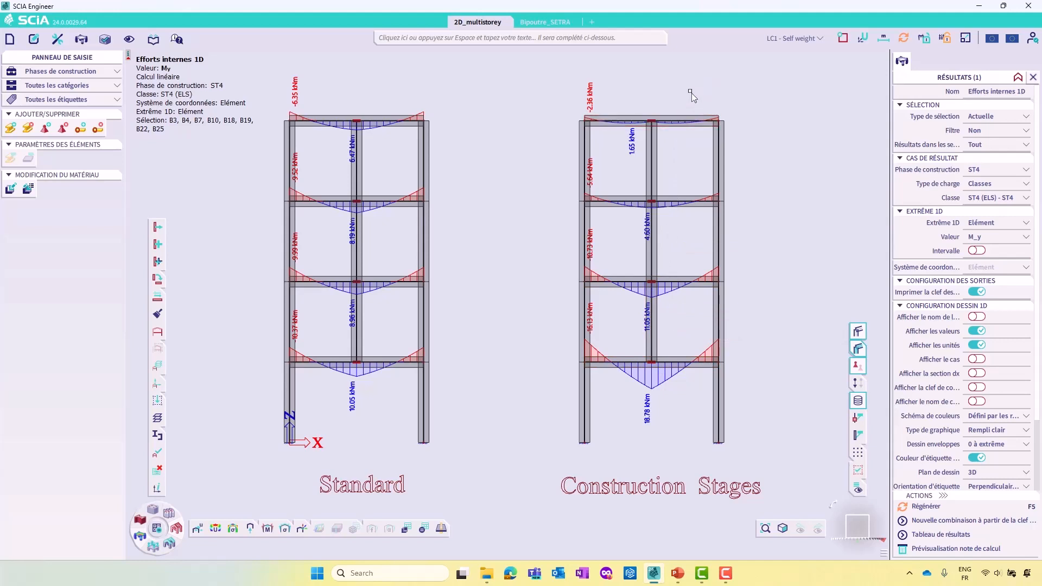
pyautogui.click(678, 41)
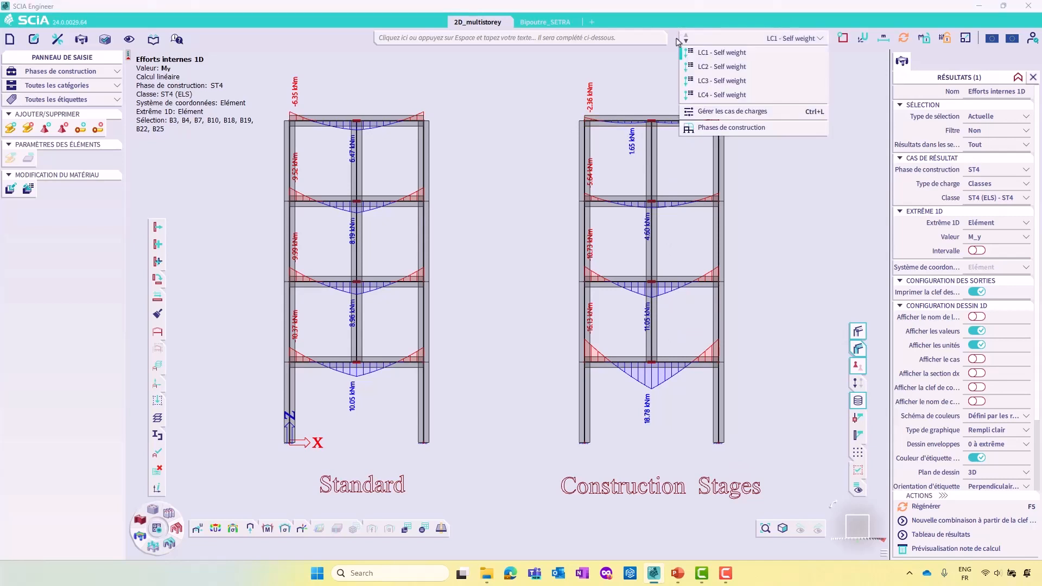
pyautogui.click(513, 107)
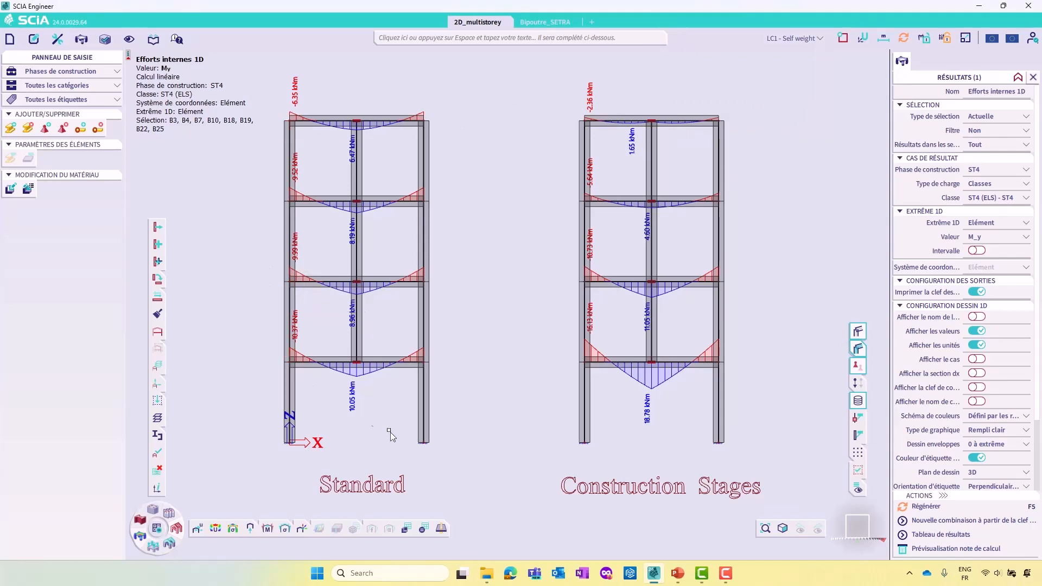
# Step: Highlight the ground-level columns and beam of the Standard frame and of the Construction Stages frame in turn, comparing their moments
pyautogui.moveTo(251, 351); pyautogui.dragTo(267, 370)
pyautogui.moveTo(267, 370); pyautogui.dragTo(441, 458)
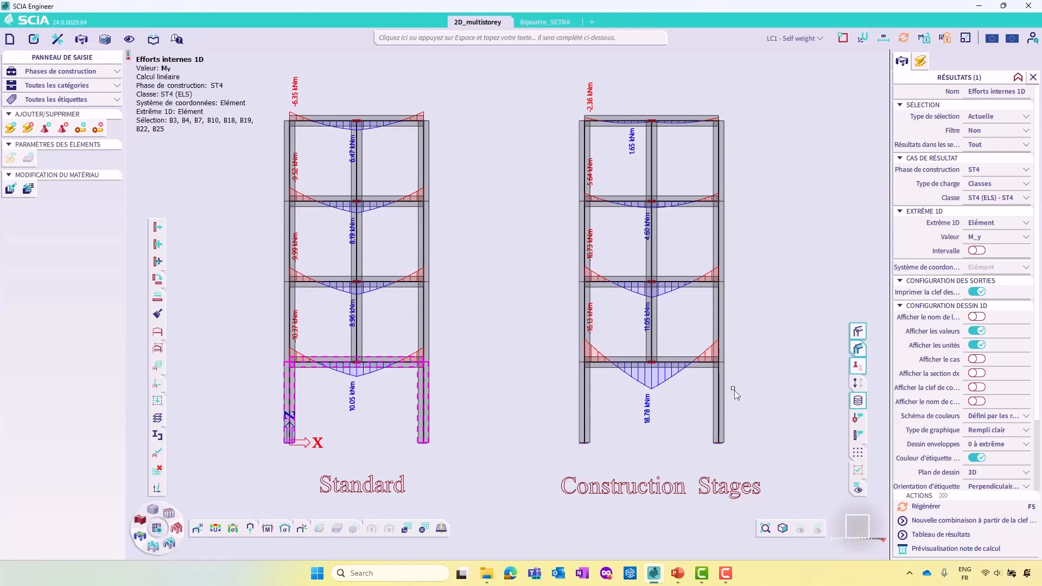
pyautogui.press('Escape')
pyautogui.moveTo(540, 355); pyautogui.dragTo(752, 434)
pyautogui.click(725, 414)
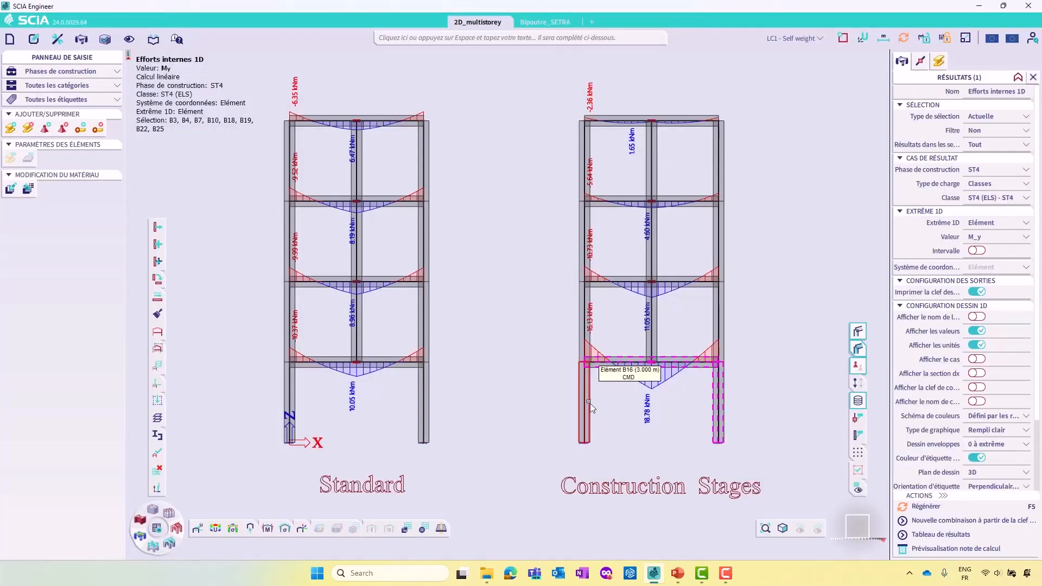
pyautogui.click(589, 402)
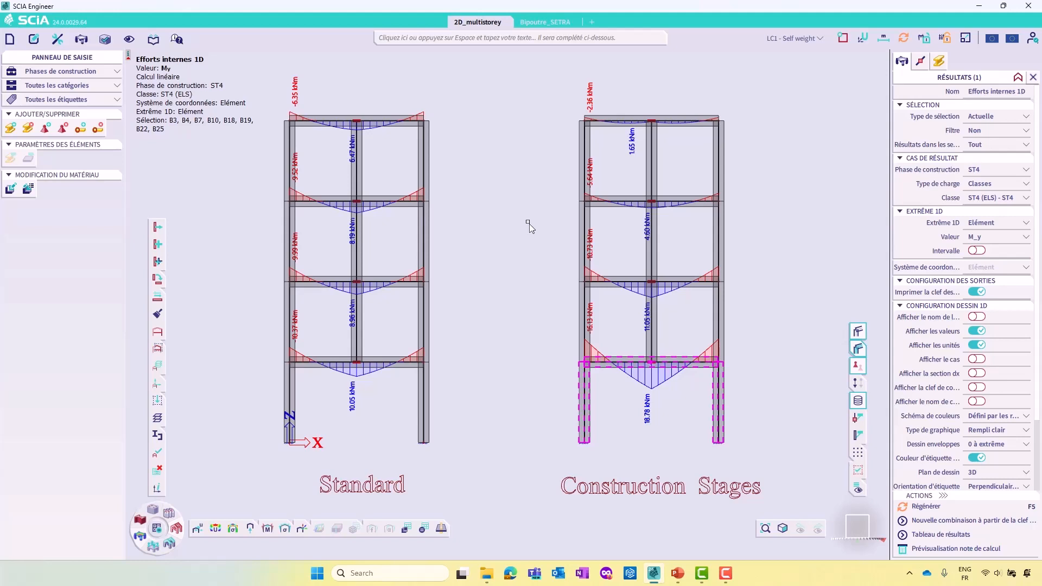
pyautogui.press('Escape')
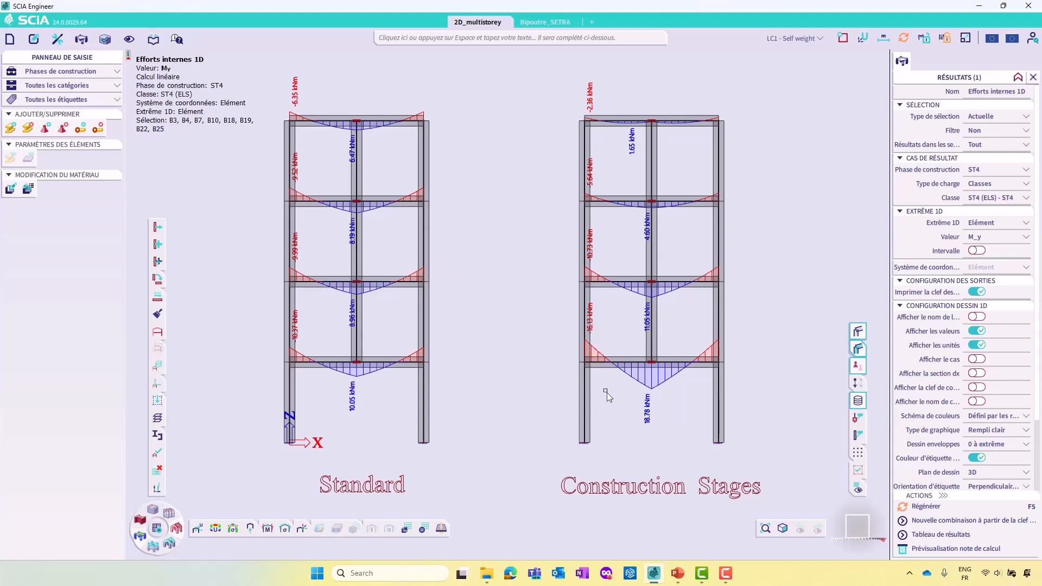
# Step: Display the axial force N for only the central columns of both frames
pyautogui.click(1009, 241)
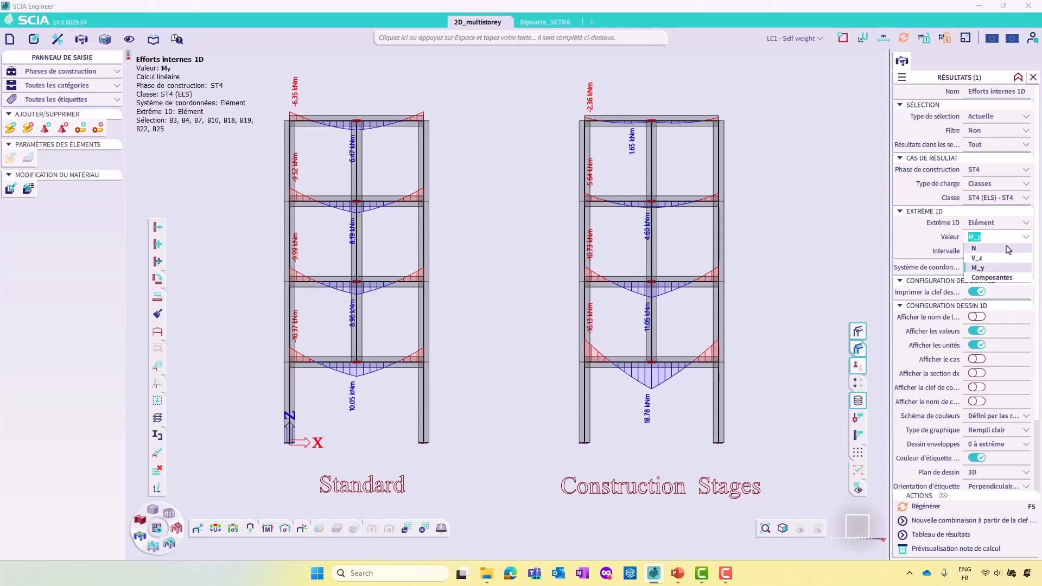
pyautogui.click(1008, 248)
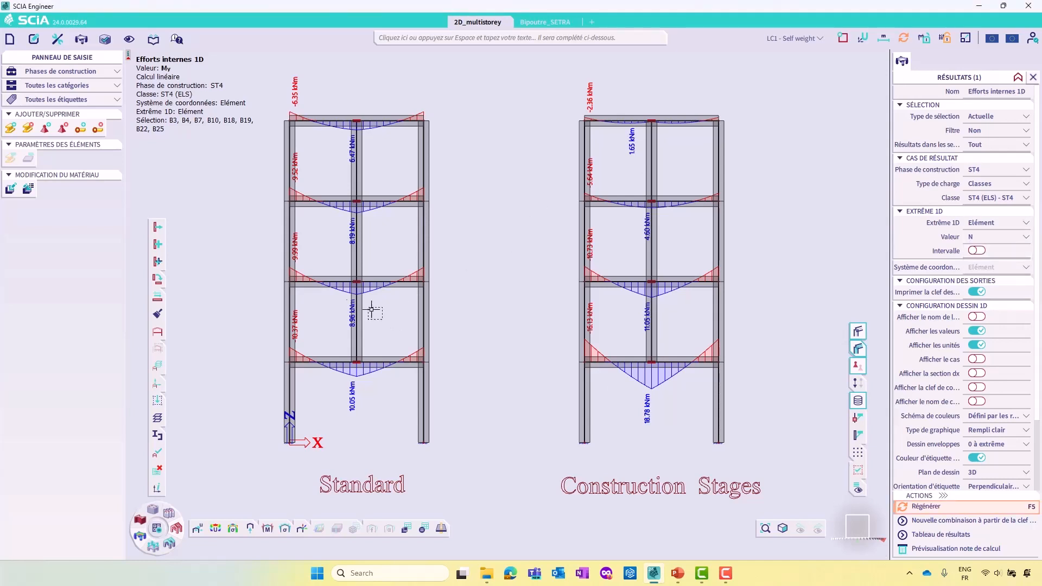
pyautogui.click(353, 158)
pyautogui.click(651, 320)
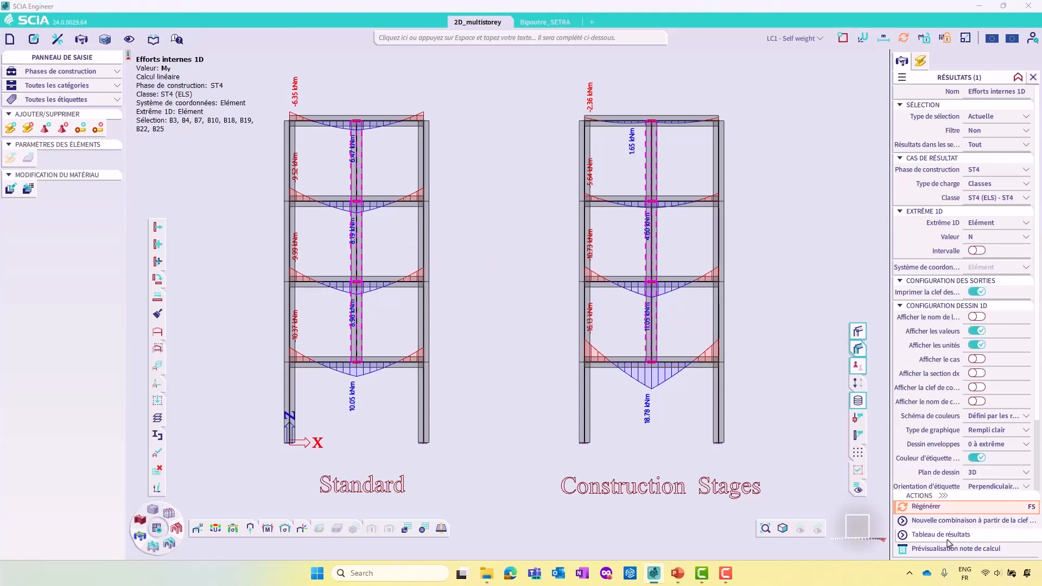
pyautogui.click(938, 507)
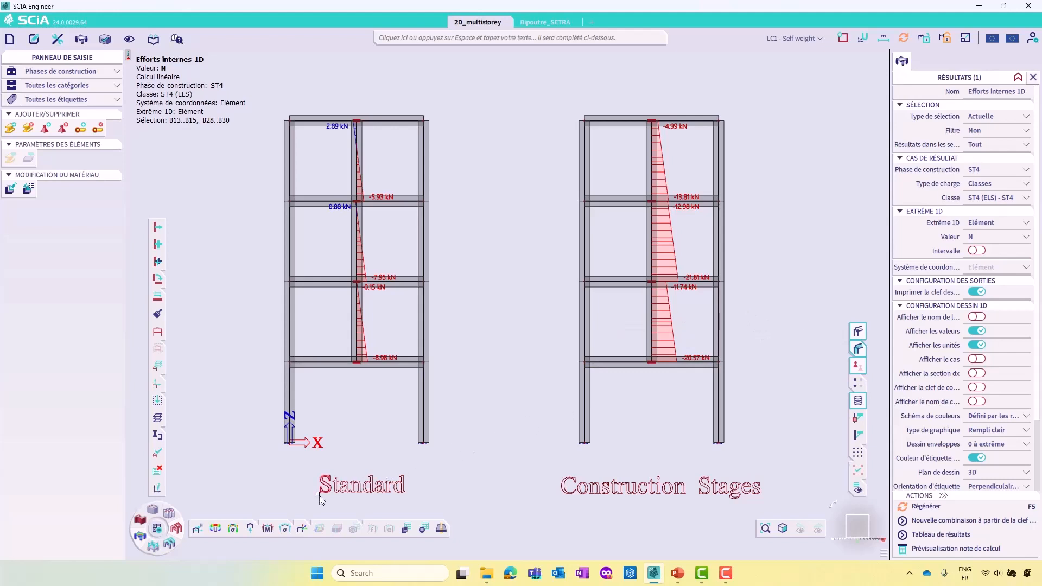
# Step: Display the 3D displacements of both frames for construction phase ST4 using class ST4 (ELS)
pyautogui.click(216, 529)
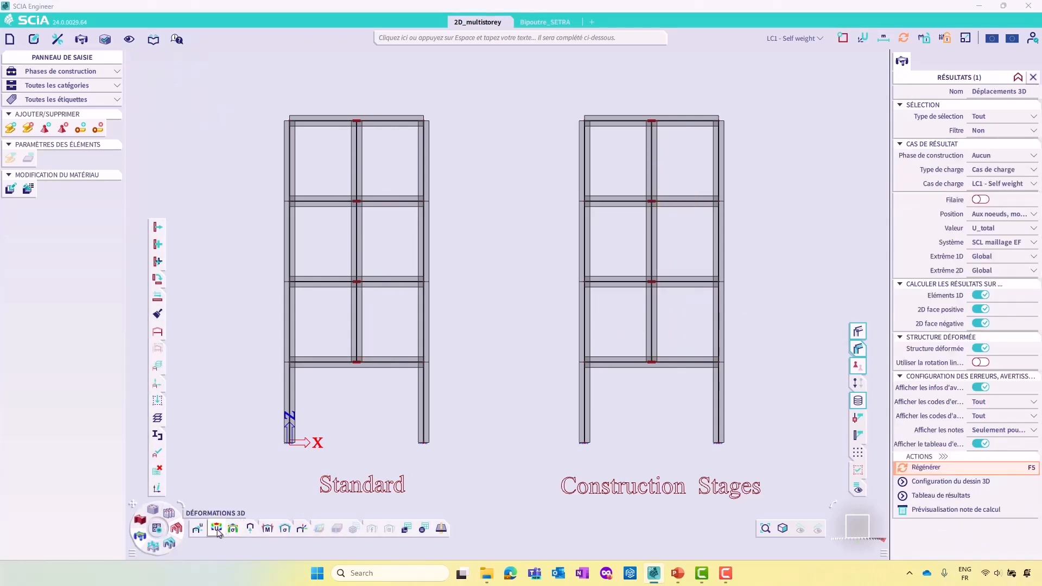
pyautogui.click(1017, 161)
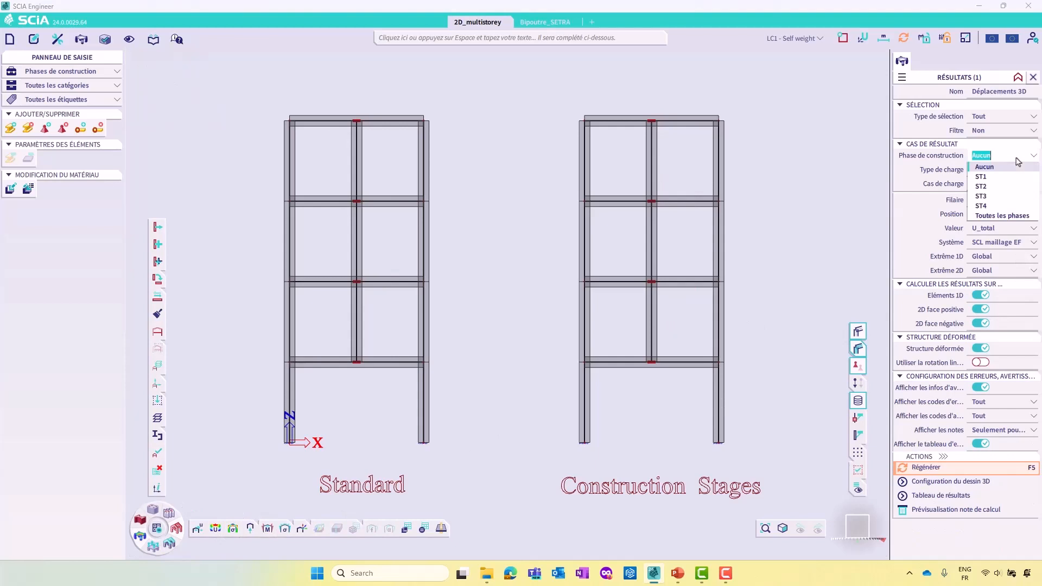
pyautogui.click(999, 209)
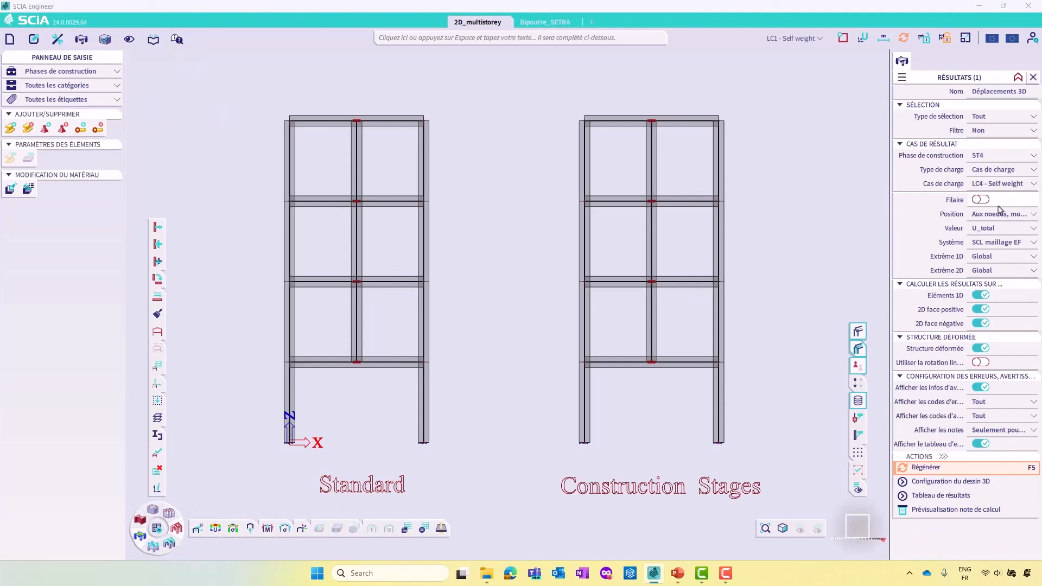
pyautogui.click(1002, 173)
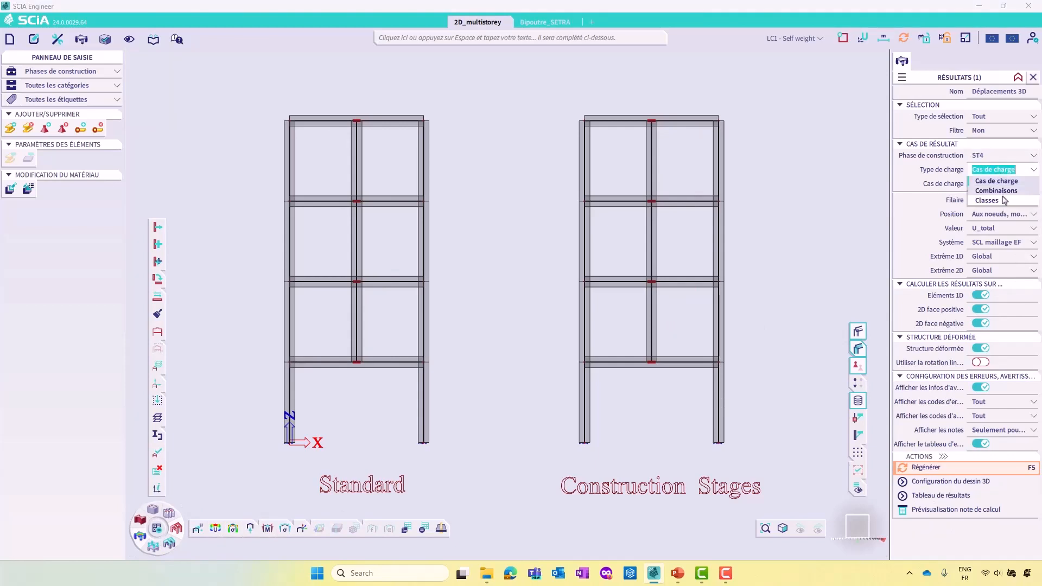
pyautogui.click(1000, 200)
pyautogui.click(1001, 184)
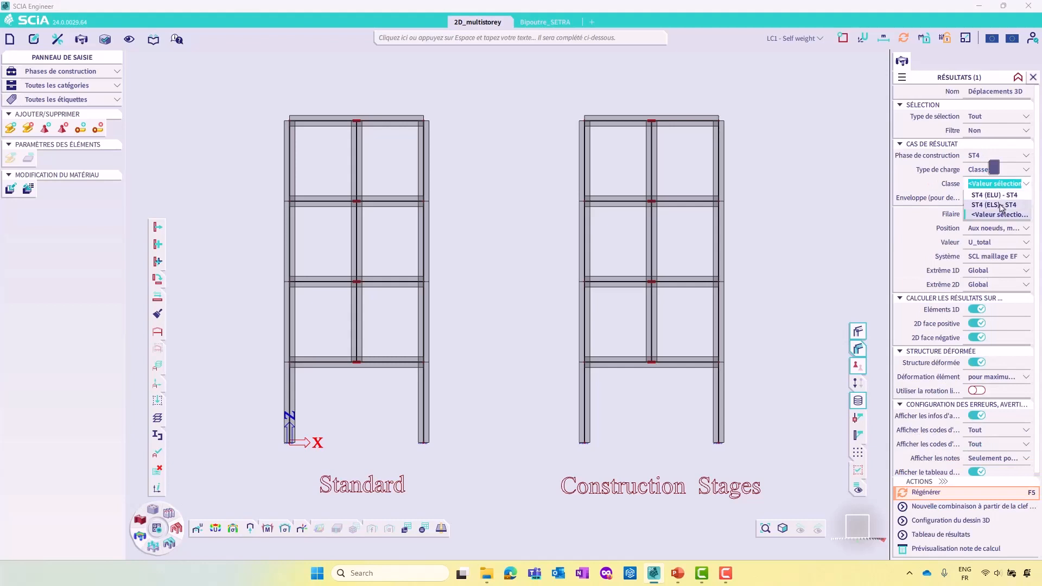
pyautogui.click(1001, 205)
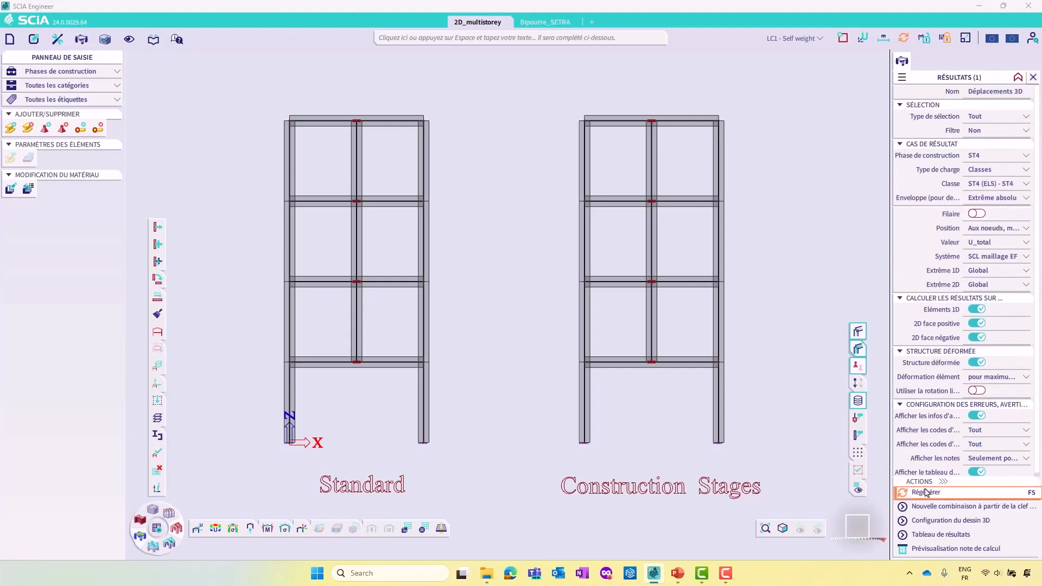
pyautogui.click(925, 491)
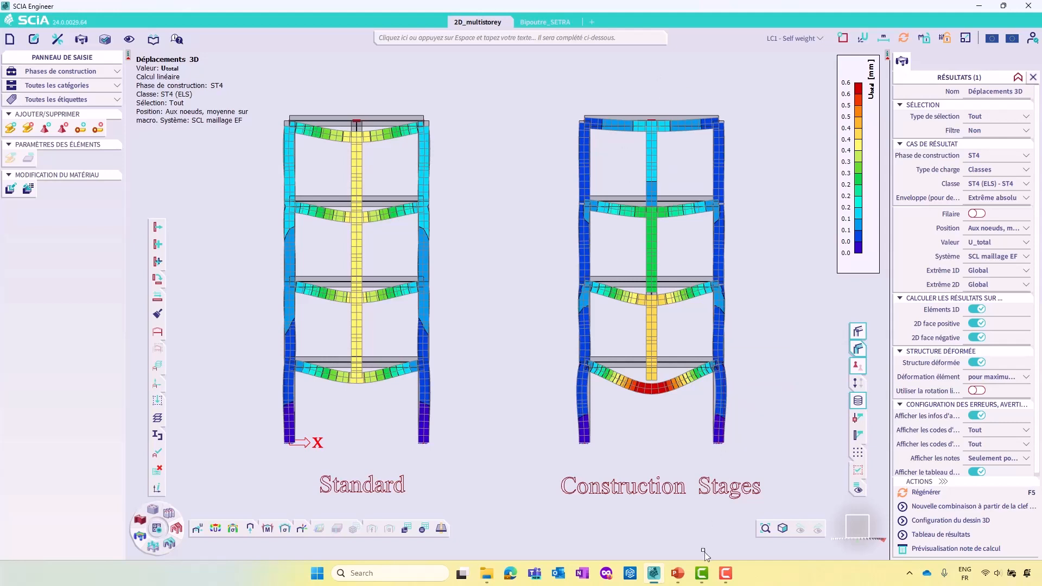
# Step: Switch to the PowerPoint presentation, start the slide show from the current slide and advance to the composite twin-girder bridge example
pyautogui.click(677, 573)
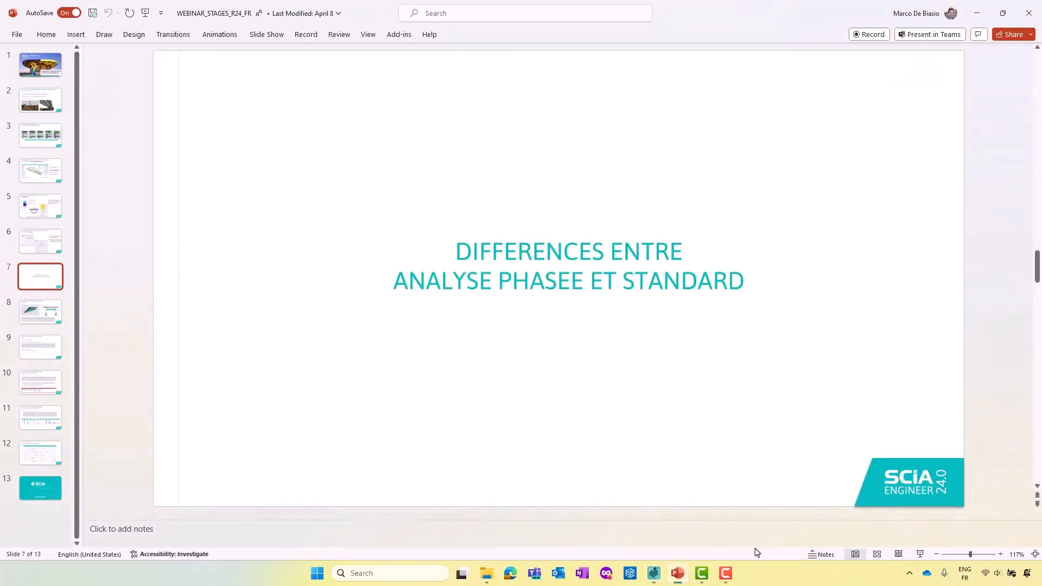
pyautogui.click(919, 554)
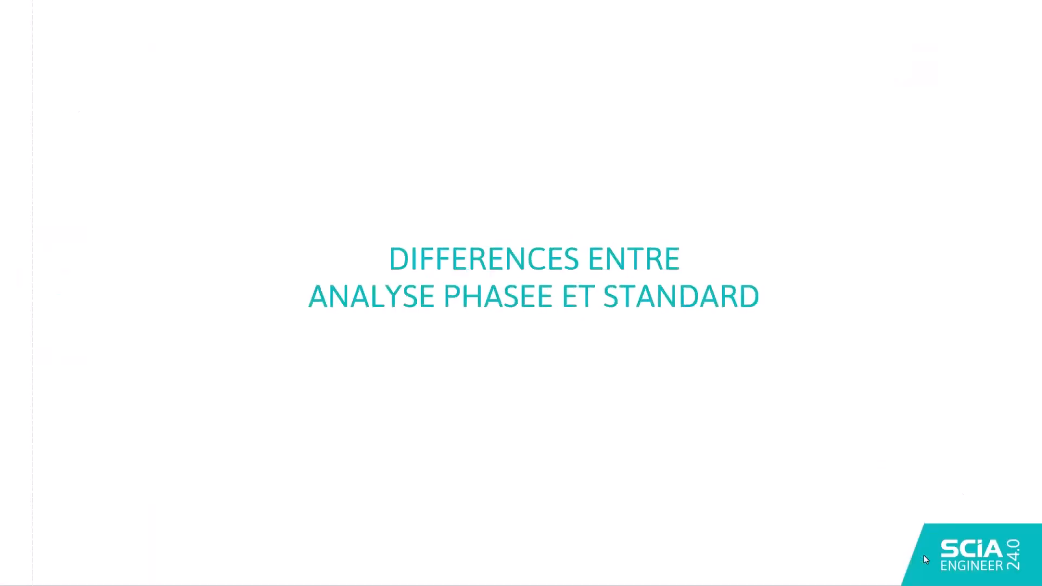
pyautogui.click(848, 346)
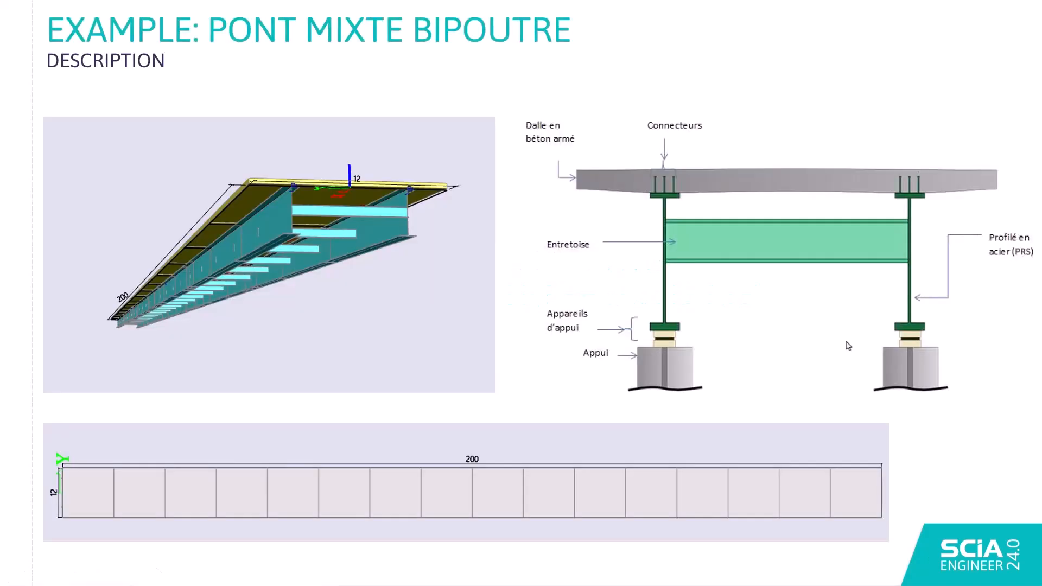
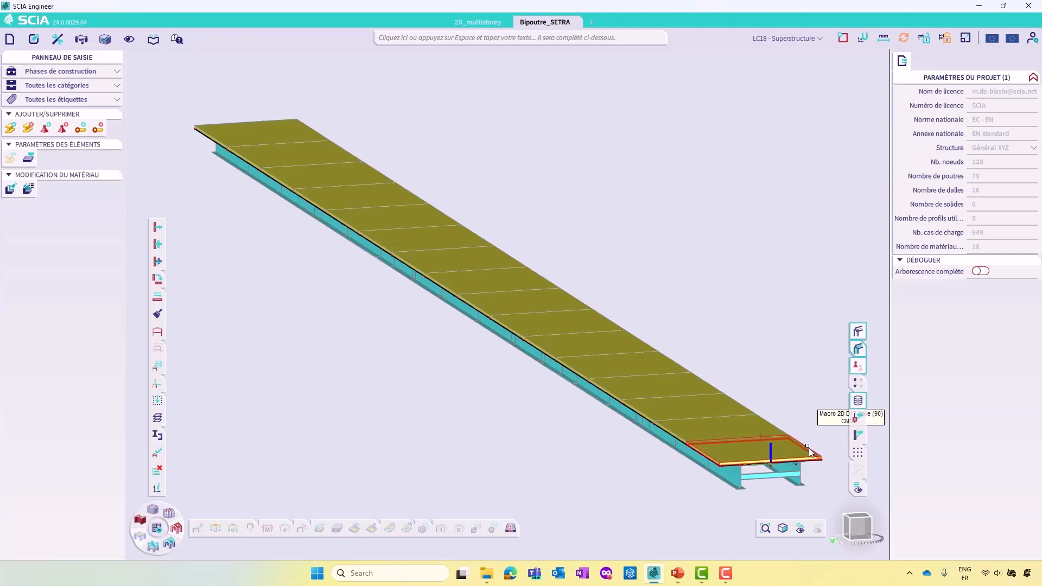
# Step: Select the nearest end slab of the bridge deck and review its assigned Plot1 material alongside Plot2 in the material library
pyautogui.click(808, 452)
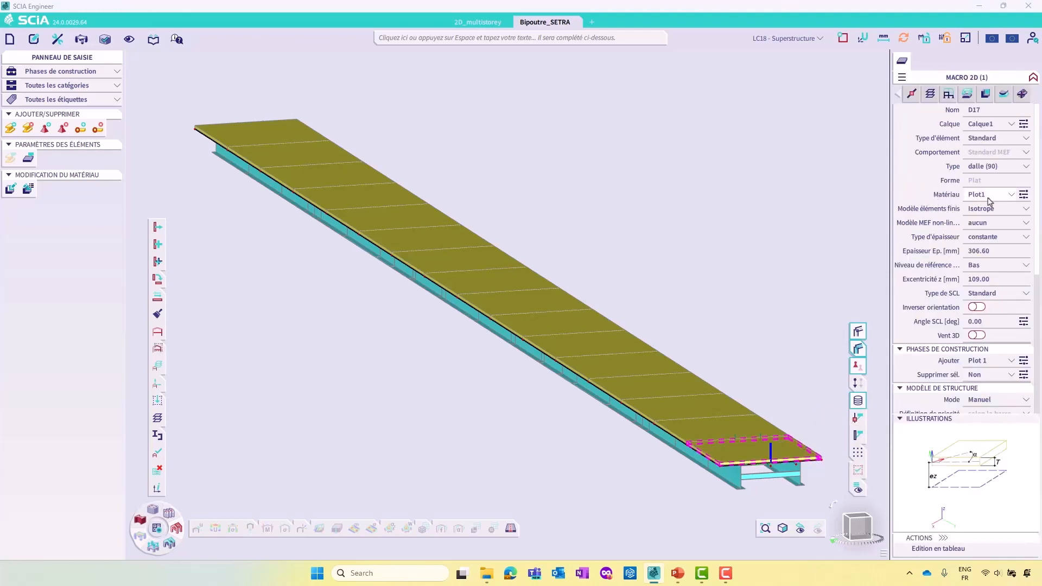
pyautogui.click(1023, 194)
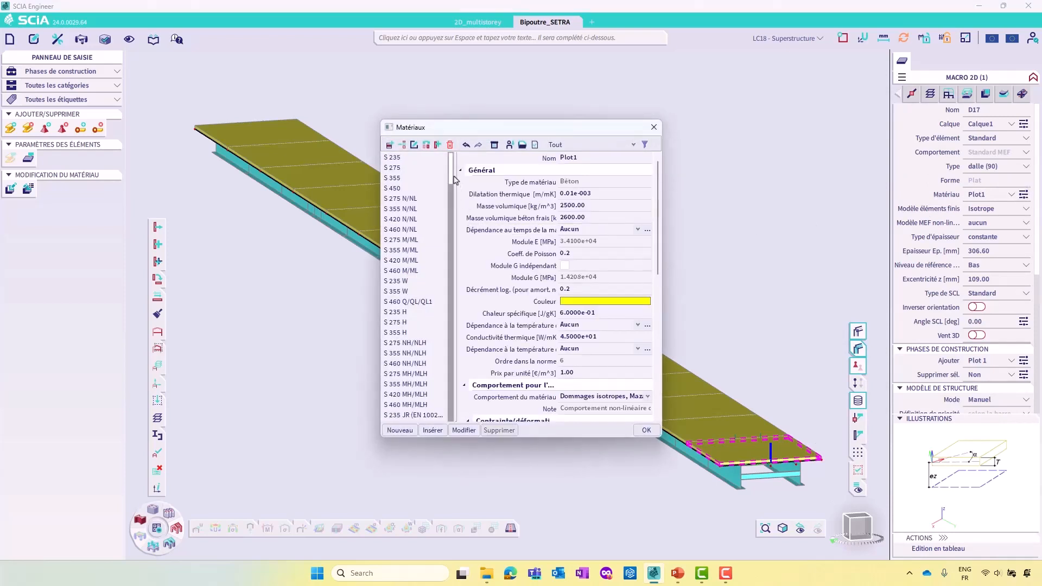
pyautogui.moveTo(454, 179); pyautogui.dragTo(456, 421)
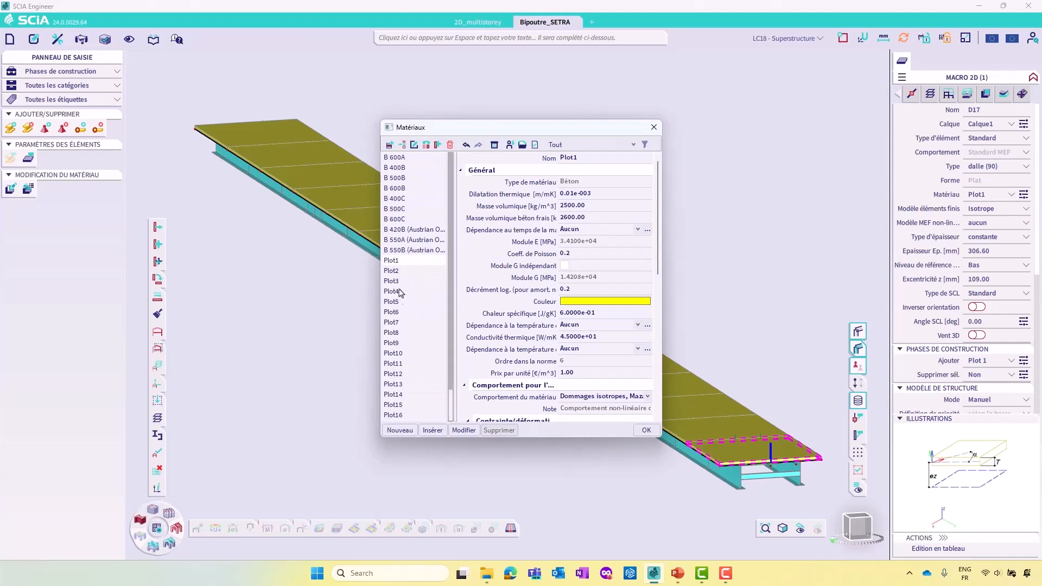
pyautogui.moveTo(470, 131); pyautogui.dragTo(227, 216)
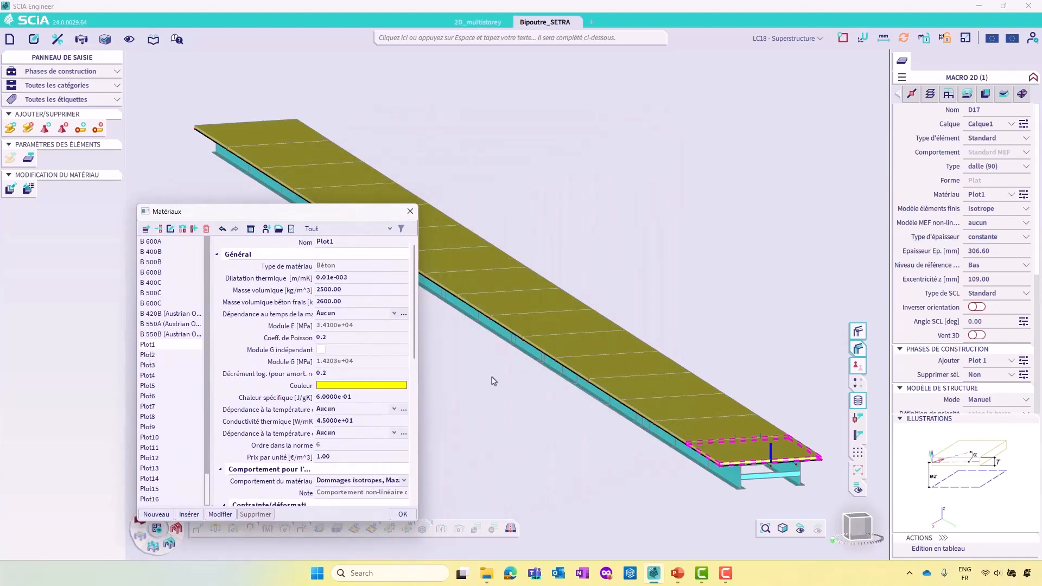
pyautogui.click(150, 357)
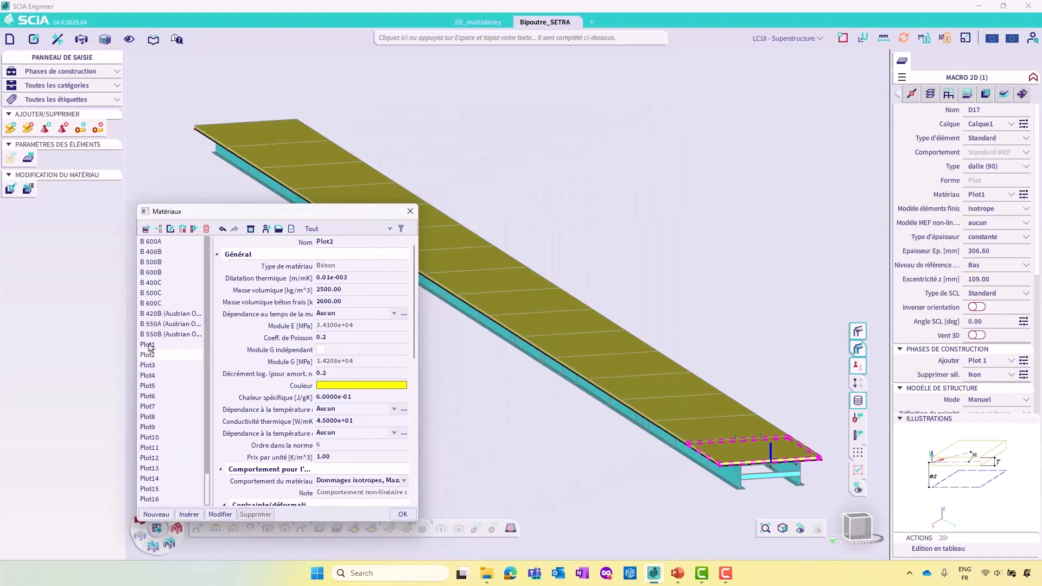
pyautogui.click(151, 347)
pyautogui.moveTo(231, 206); pyautogui.dragTo(133, 206)
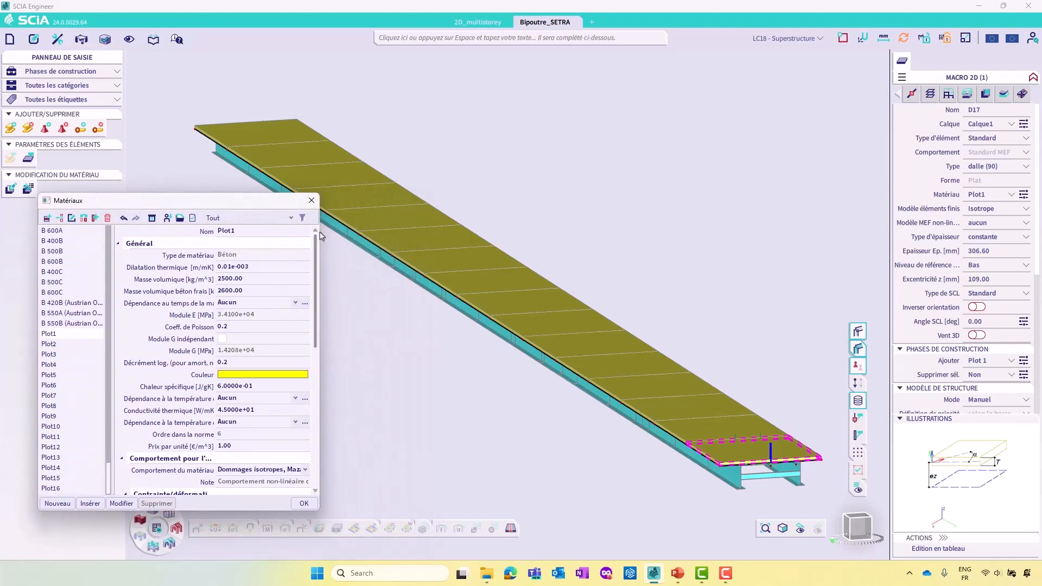
pyautogui.moveTo(319, 232); pyautogui.dragTo(308, 232)
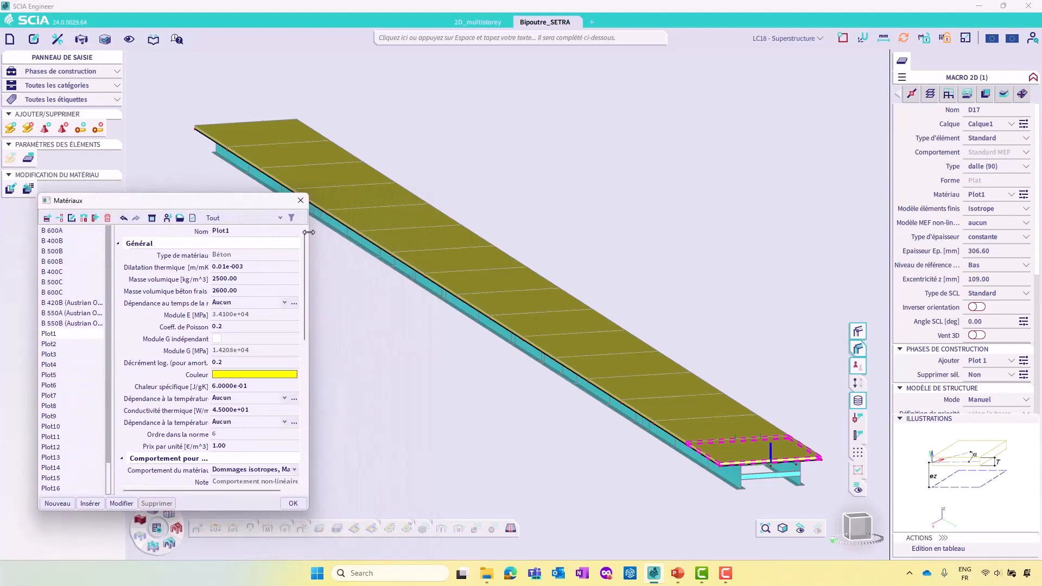
pyautogui.moveTo(308, 231); pyautogui.dragTo(301, 234)
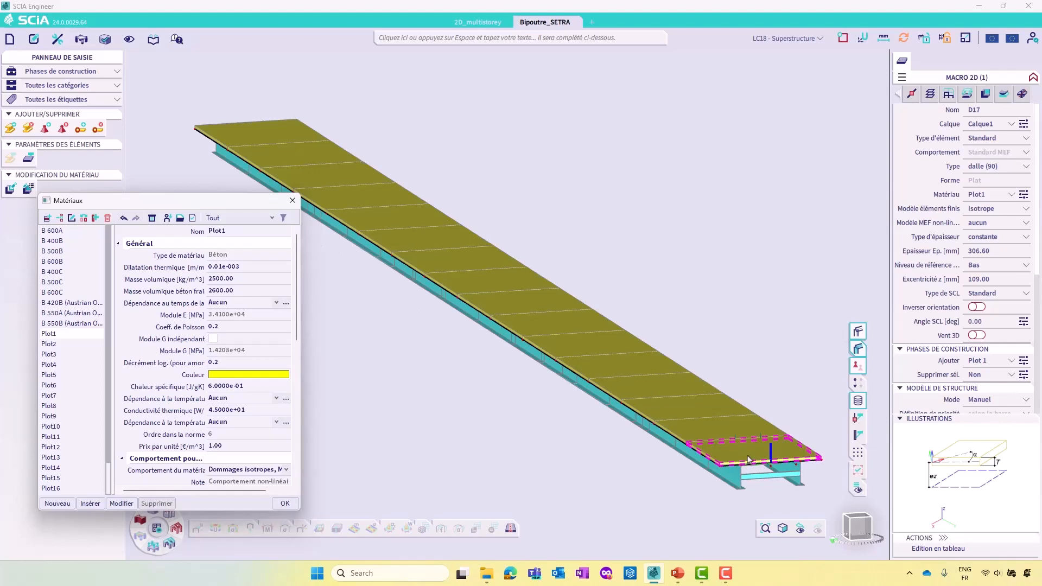
pyautogui.click(292, 201)
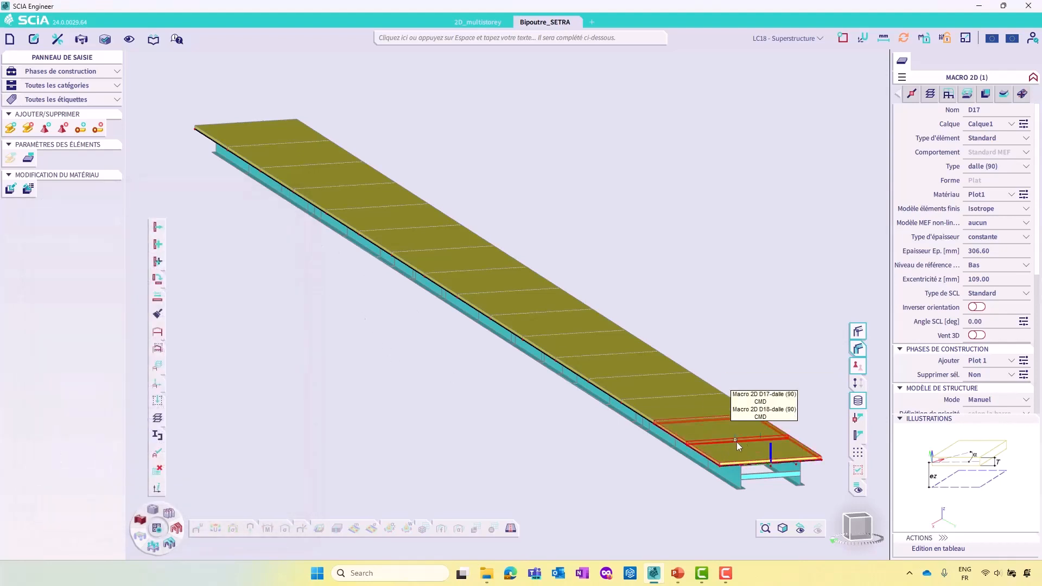
# Step: Inspect the material and construction phase of the second deck slab and of the far-end slab, leaving nothing selected
pyautogui.press('Escape')
pyautogui.click(765, 421)
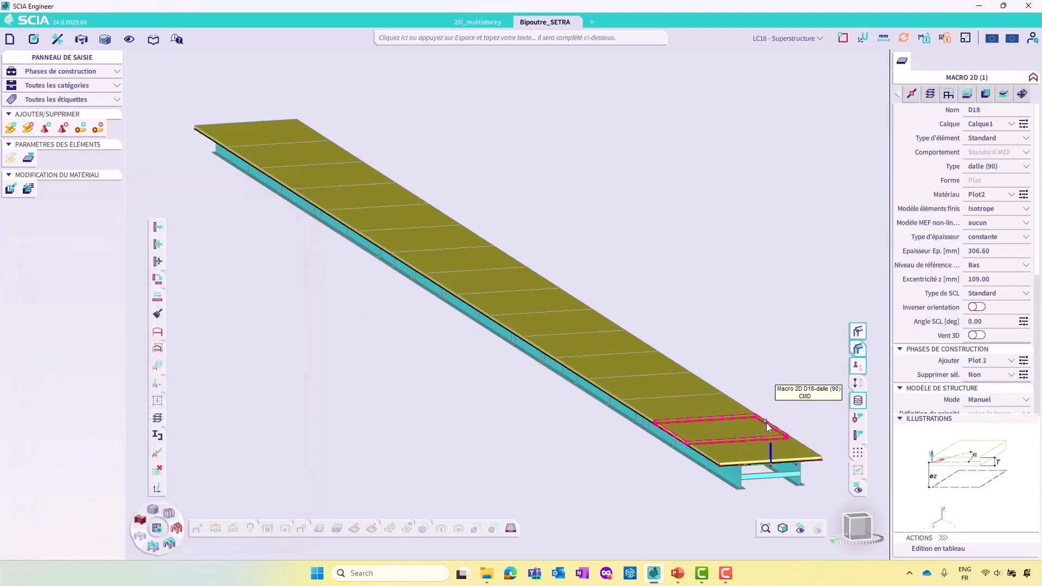
pyautogui.press('Escape')
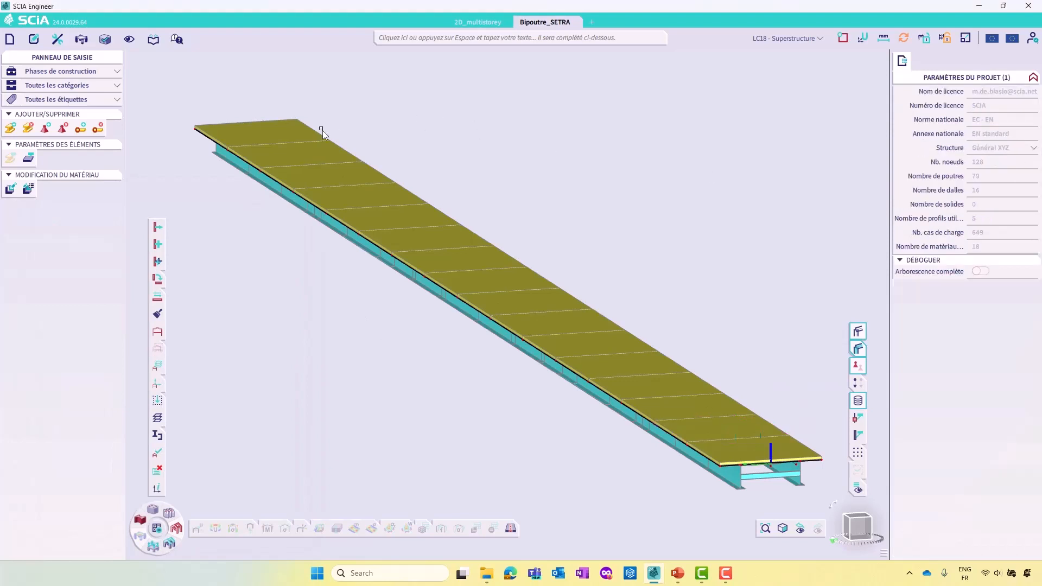
pyautogui.click(310, 129)
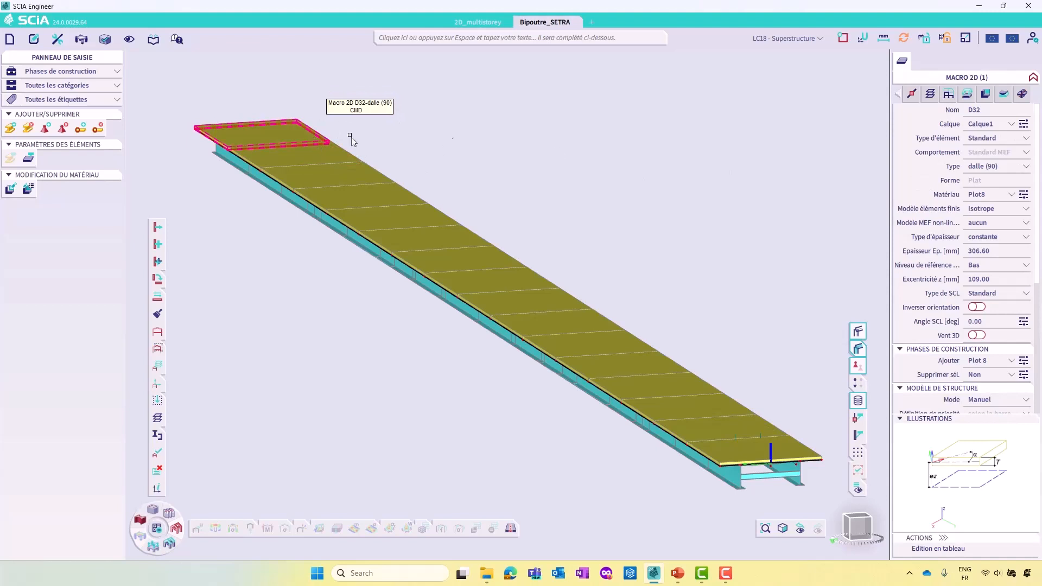
pyautogui.click(806, 213)
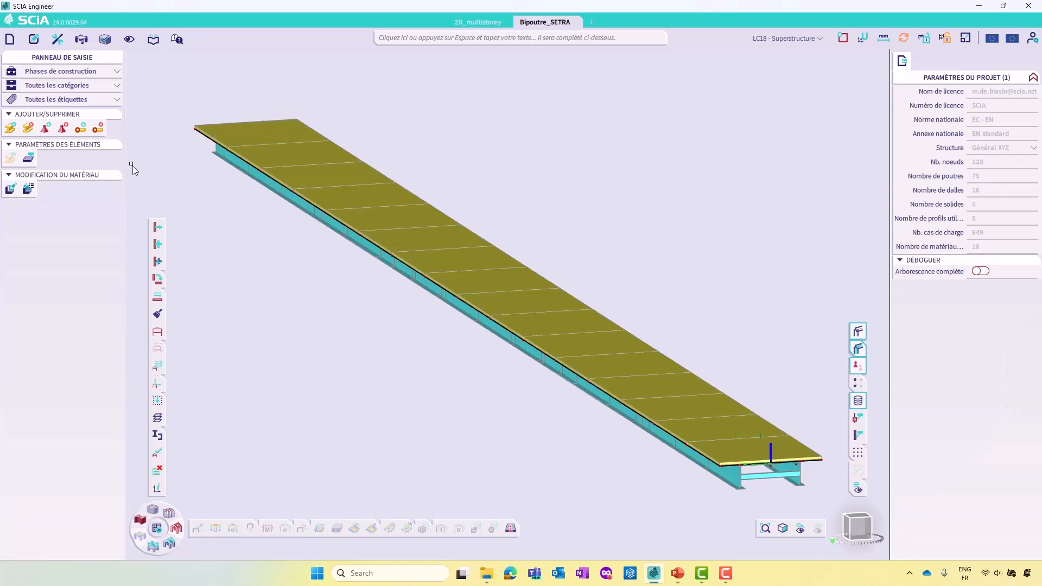
# Step: Review the material modifications for Plot1, Plot2 and Plot16, including their E-modulus correction coefficients
pyautogui.click(10, 190)
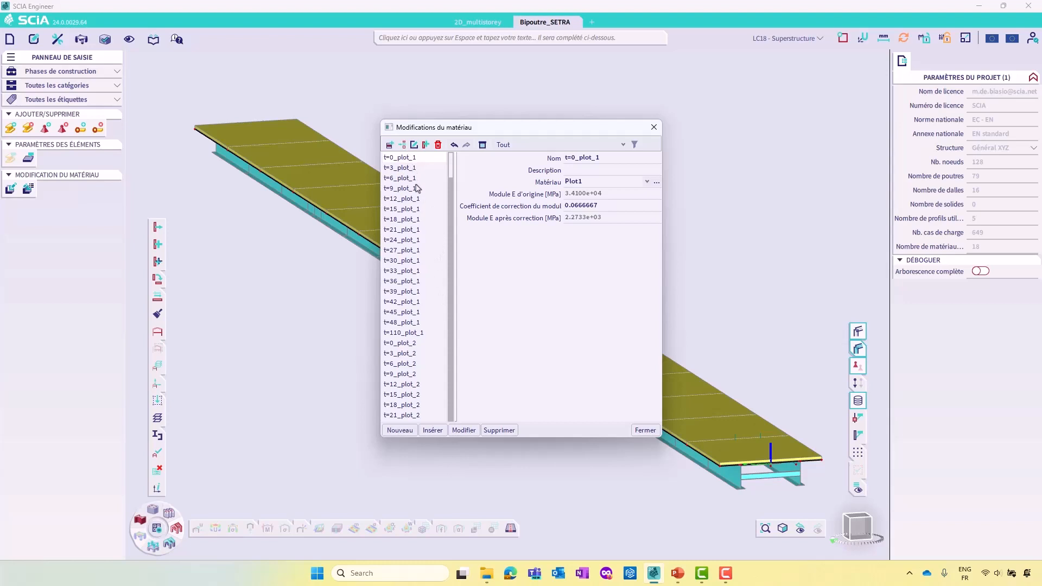
pyautogui.click(412, 332)
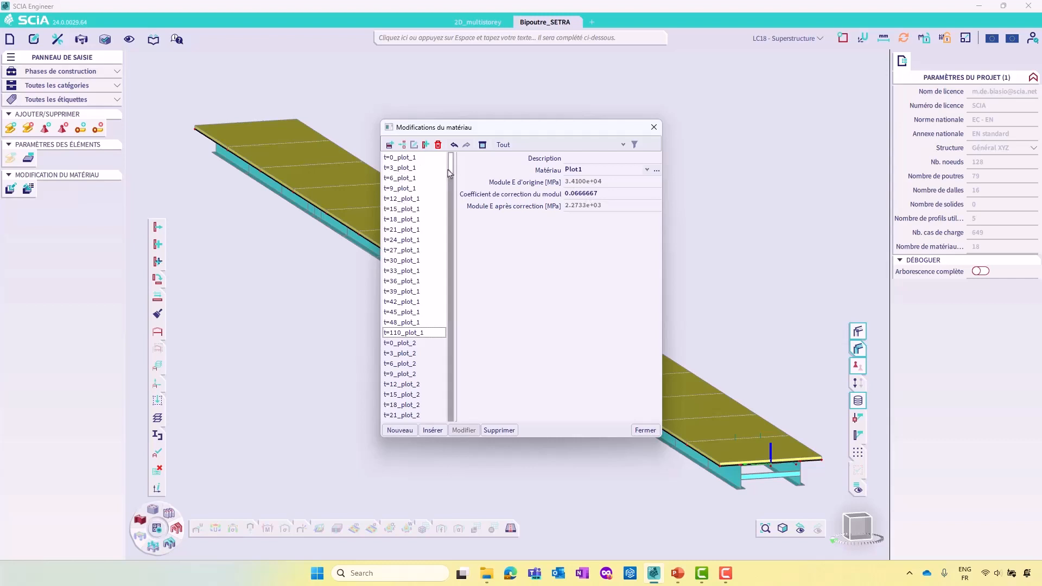
pyautogui.scroll(-1, 452, 171)
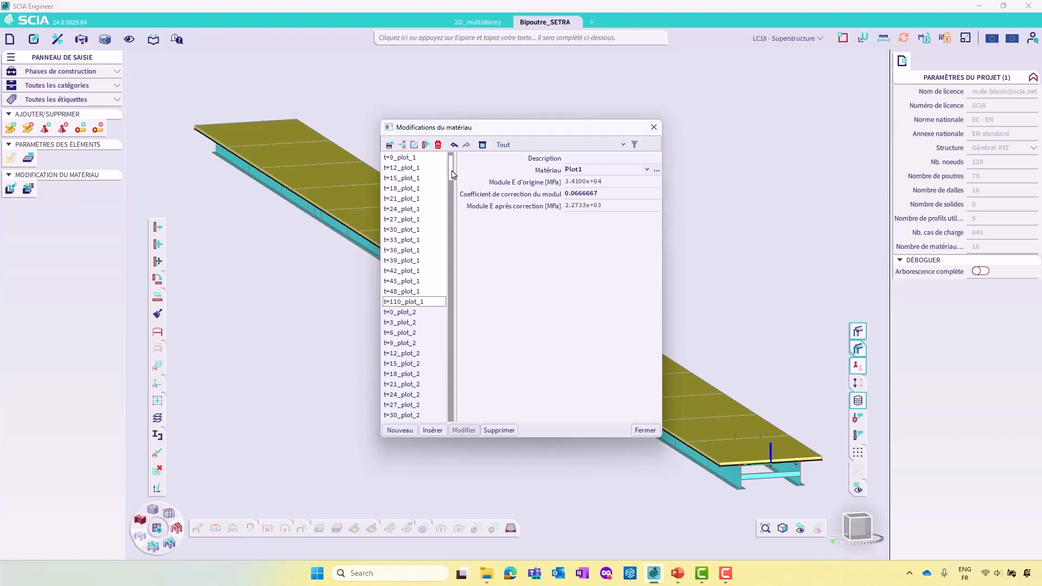
pyautogui.scroll(1, 446, 172)
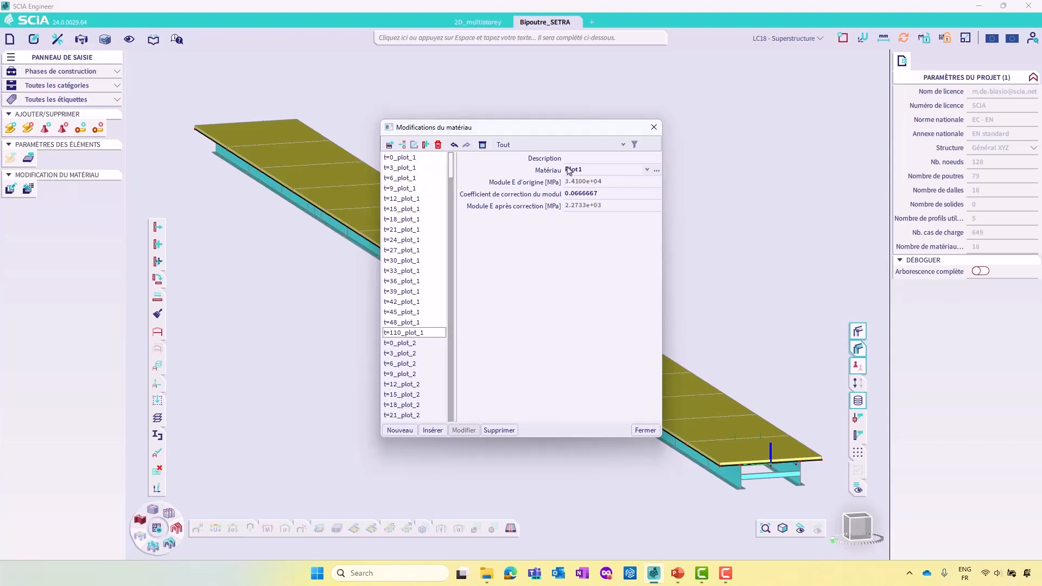
pyautogui.click(407, 343)
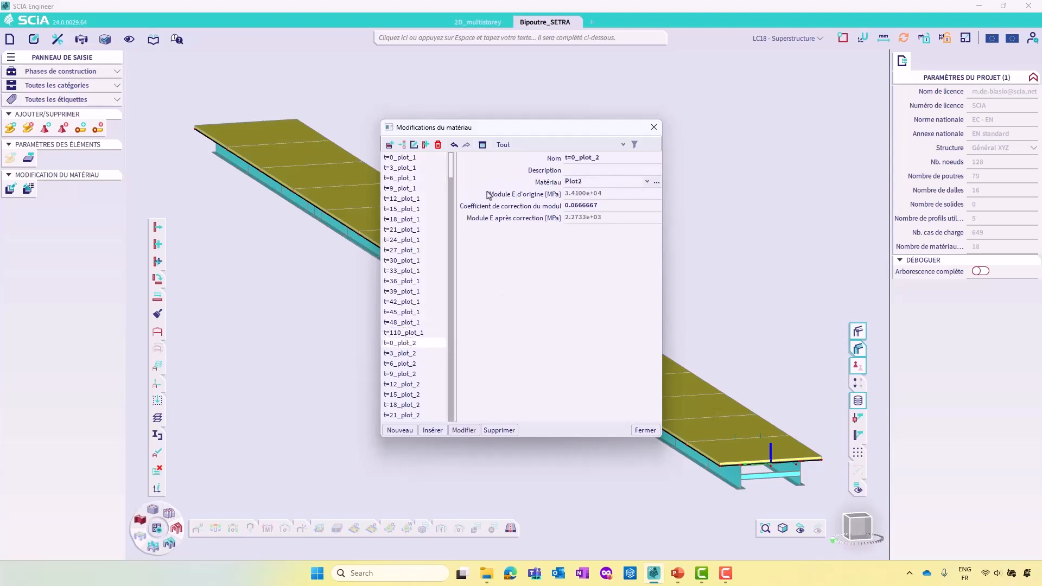
pyautogui.moveTo(453, 173); pyautogui.dragTo(442, 426)
pyautogui.click(408, 241)
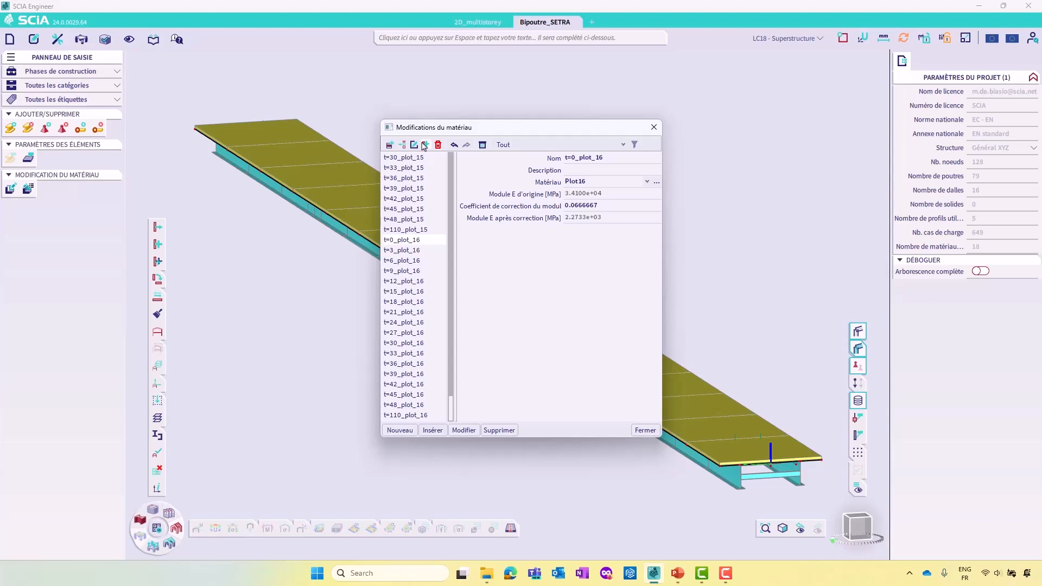
pyautogui.click(653, 132)
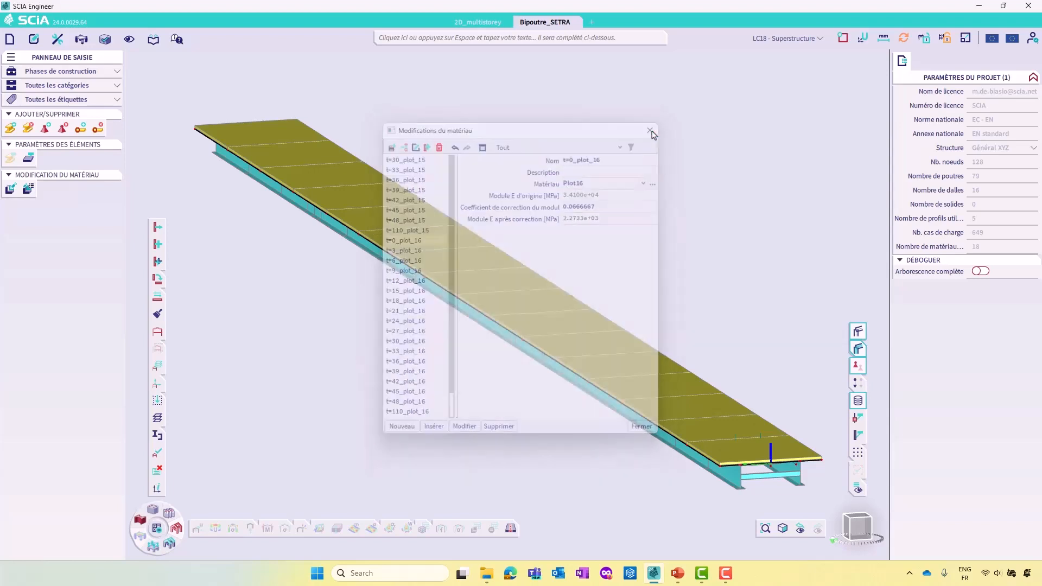
# Step: Review the contents of the material modification groups t=0, t=3, t=6, t=9 and t=45
pyautogui.click(28, 189)
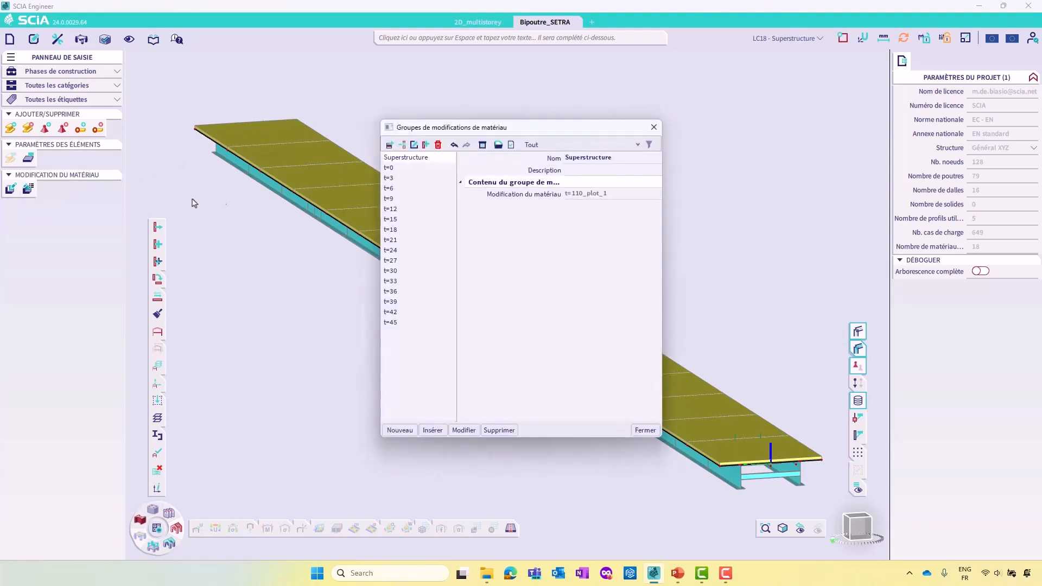
pyautogui.click(388, 169)
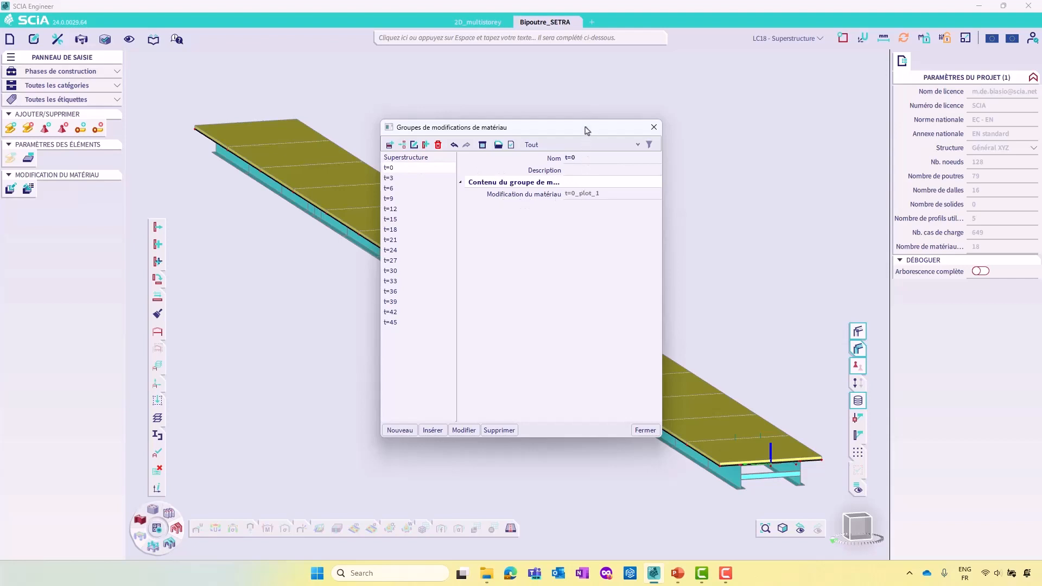
pyautogui.moveTo(584, 127); pyautogui.dragTo(533, 125)
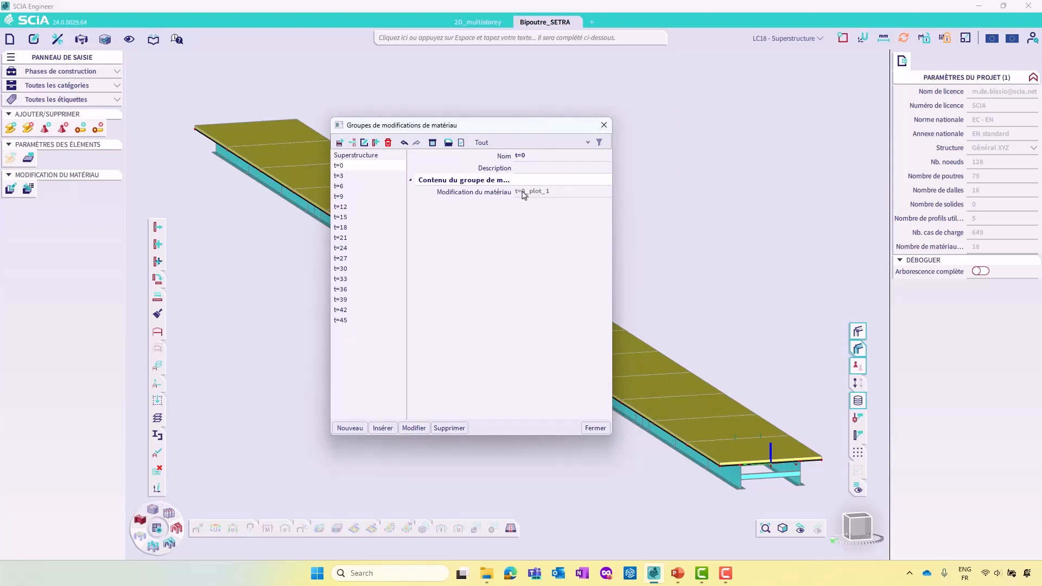
pyautogui.click(342, 175)
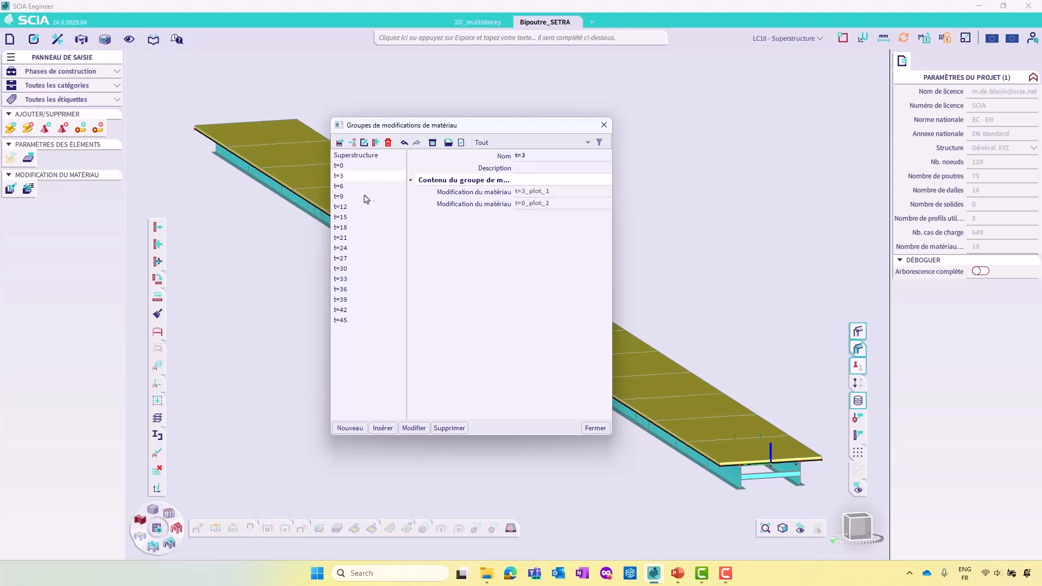
pyautogui.click(340, 187)
pyautogui.click(340, 197)
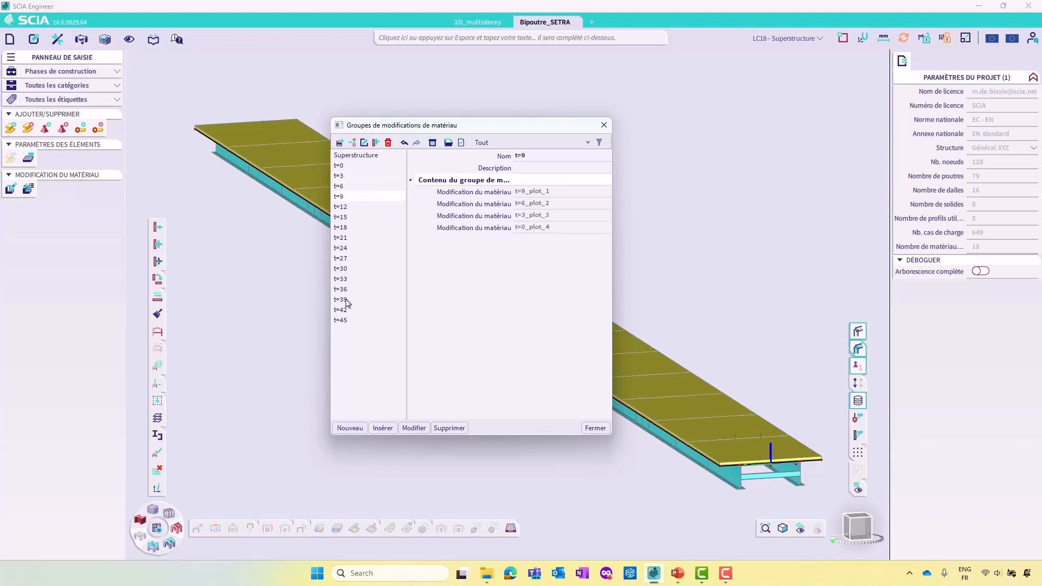
pyautogui.click(341, 320)
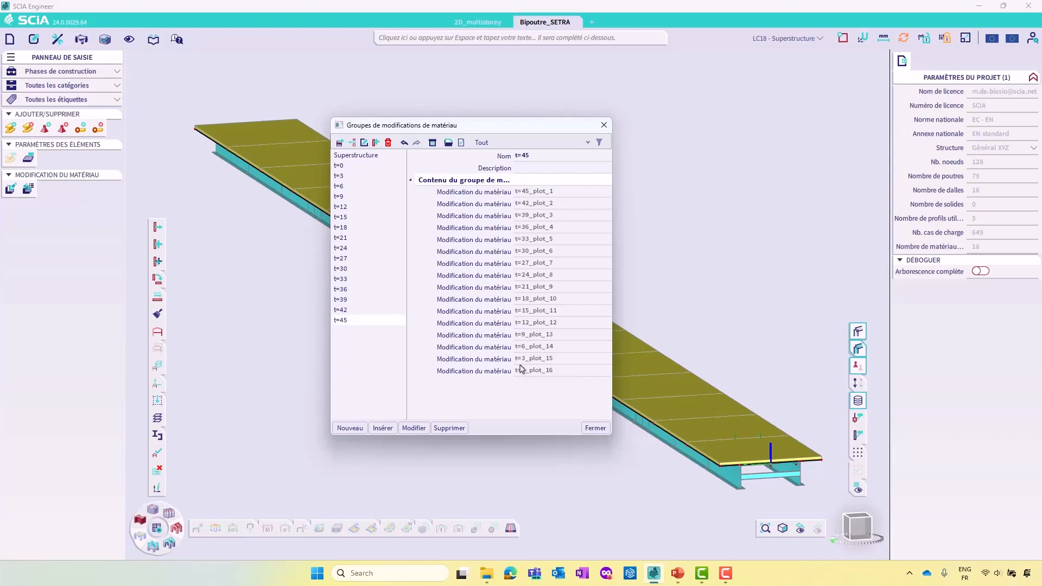
pyautogui.click(604, 125)
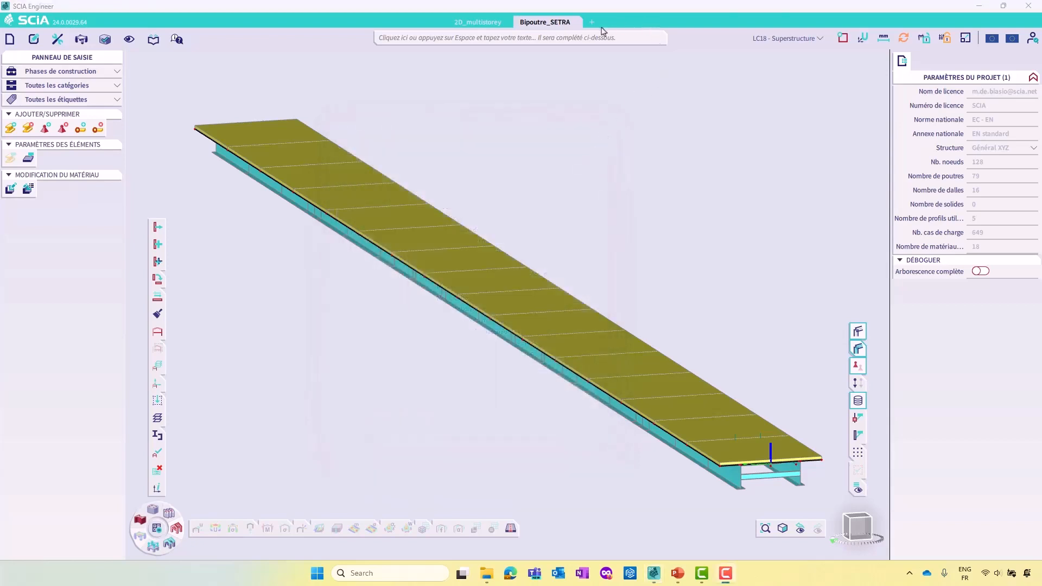
# Step: Switch the active display from load cases to construction phases and open the construction phase manager
pyautogui.click(817, 39)
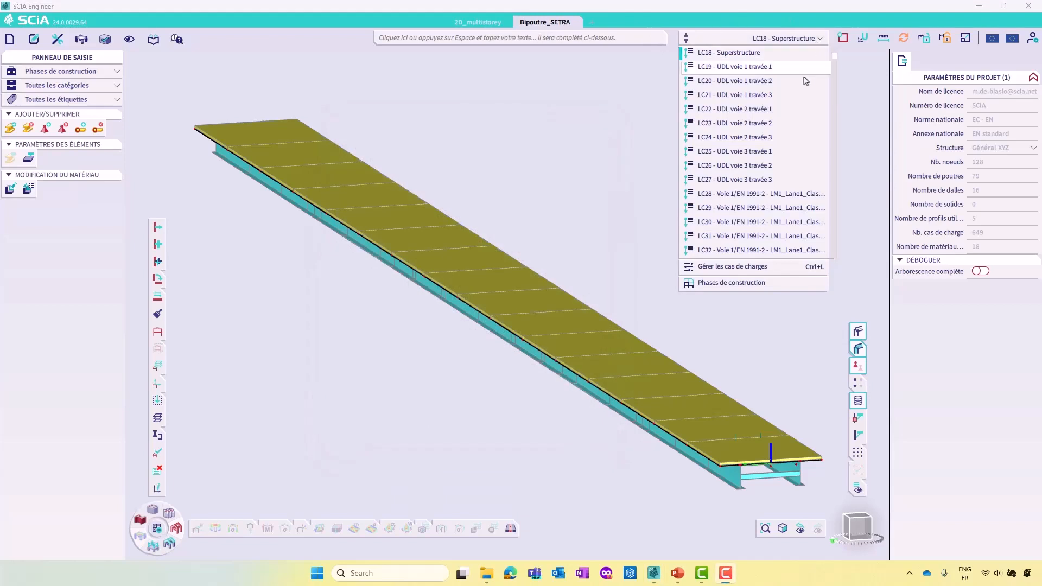
pyautogui.click(756, 283)
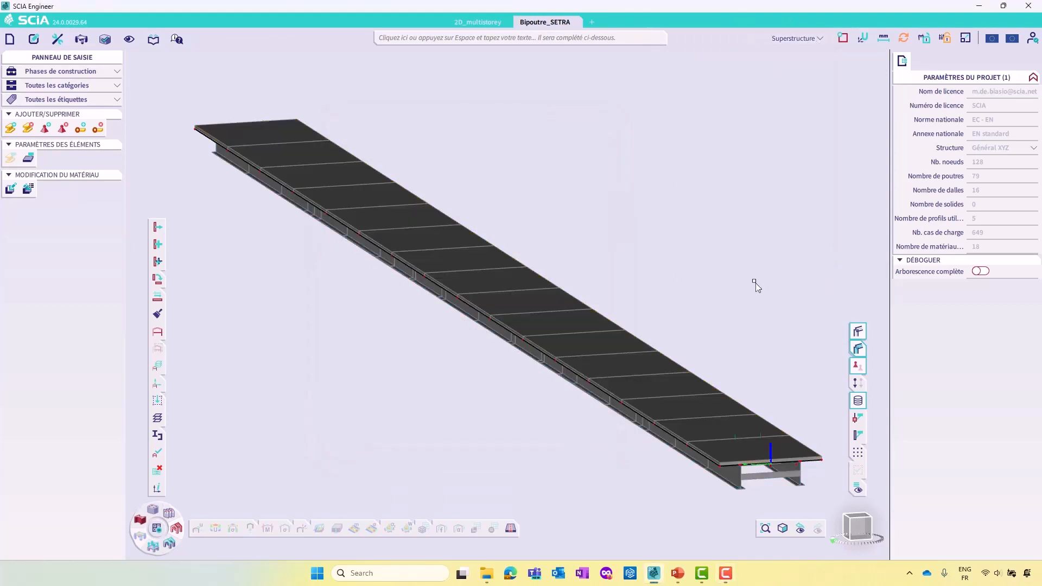
pyautogui.click(816, 38)
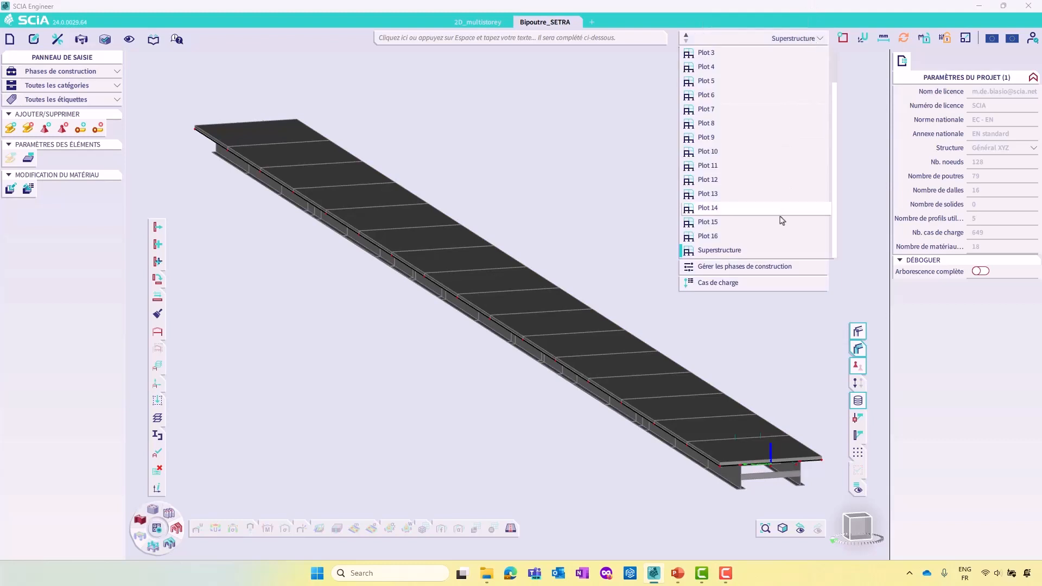
pyautogui.click(745, 268)
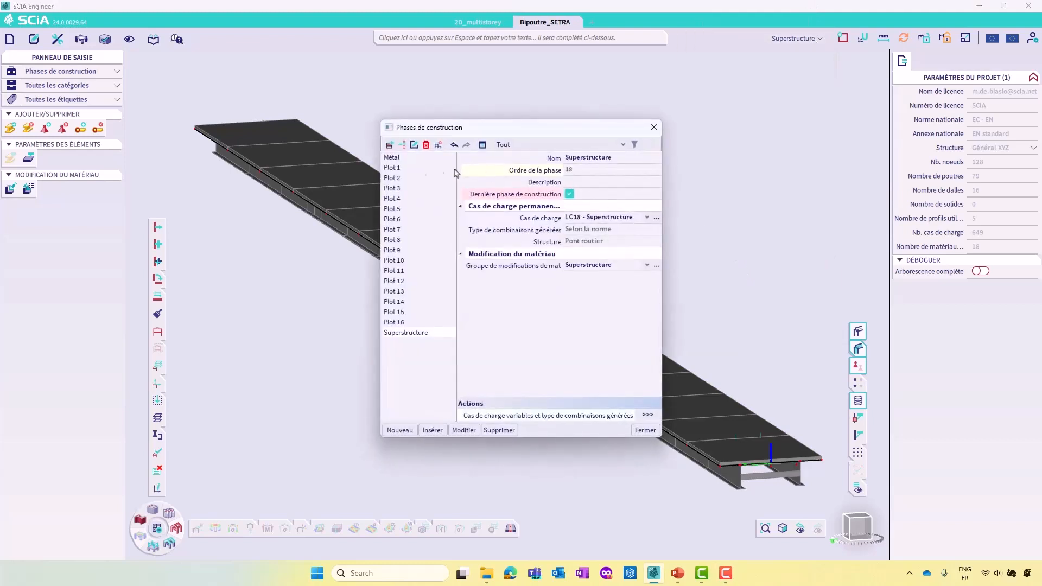
# Step: Review the permanent load case and material modification group assigned to the construction phases Métal, Plot 1, Plot 2 and Plot 3
pyautogui.click(396, 158)
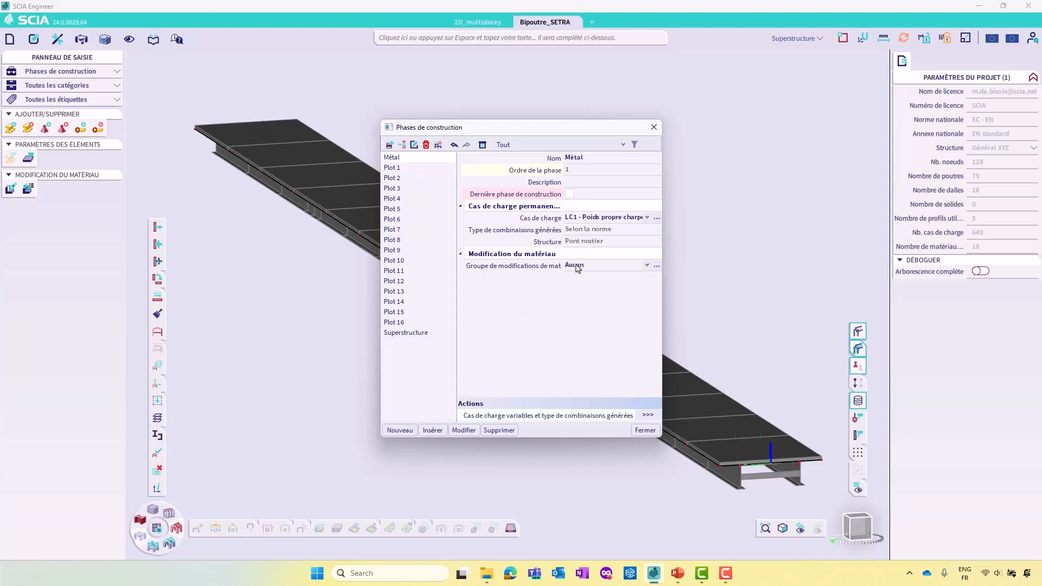
pyautogui.click(395, 168)
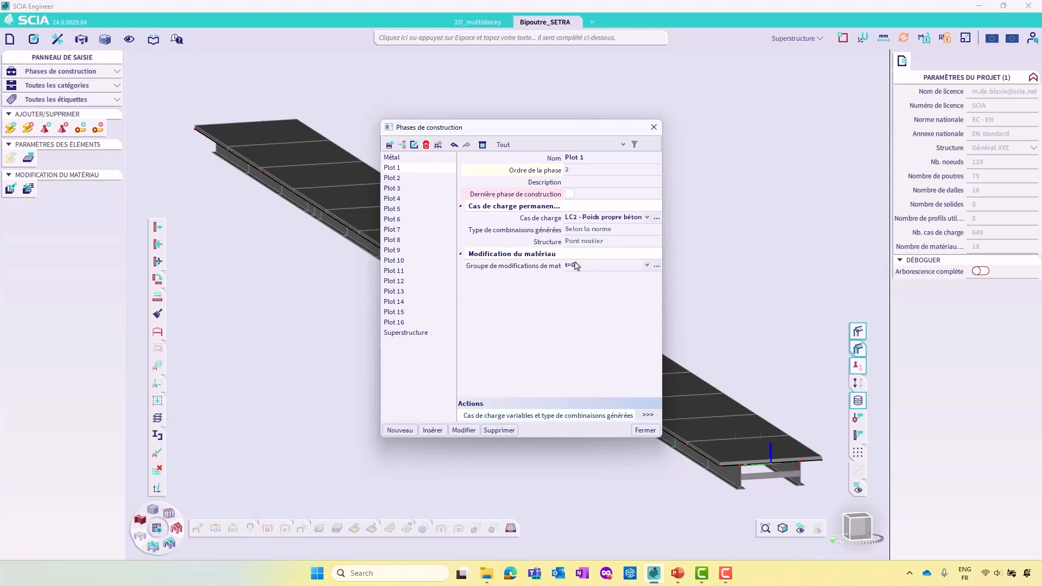
pyautogui.click(394, 179)
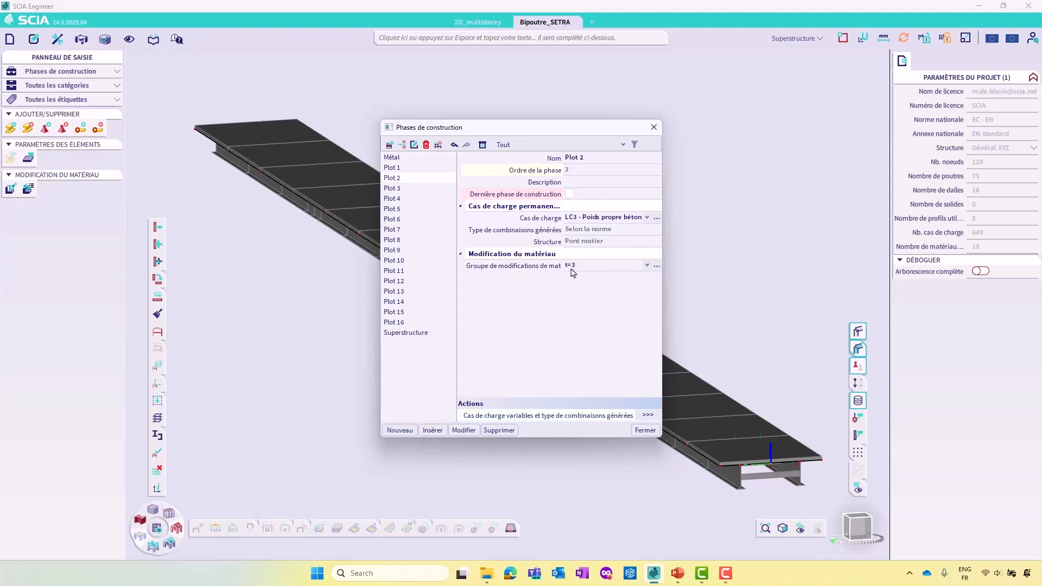
pyautogui.click(396, 189)
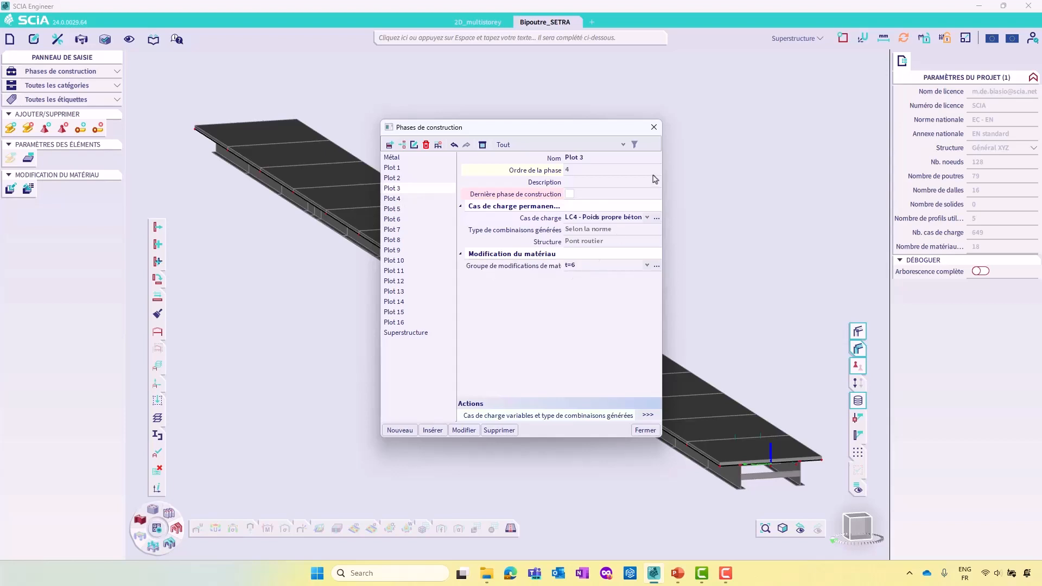
pyautogui.click(654, 127)
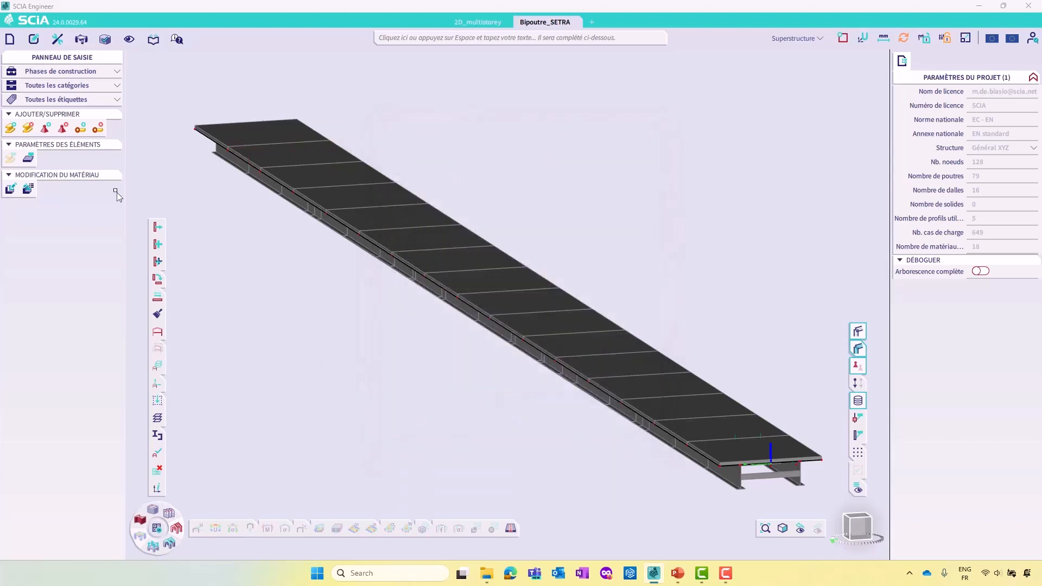
# Step: Review which material modifications the material modification group t=6 contains
pyautogui.click(27, 189)
pyautogui.click(388, 188)
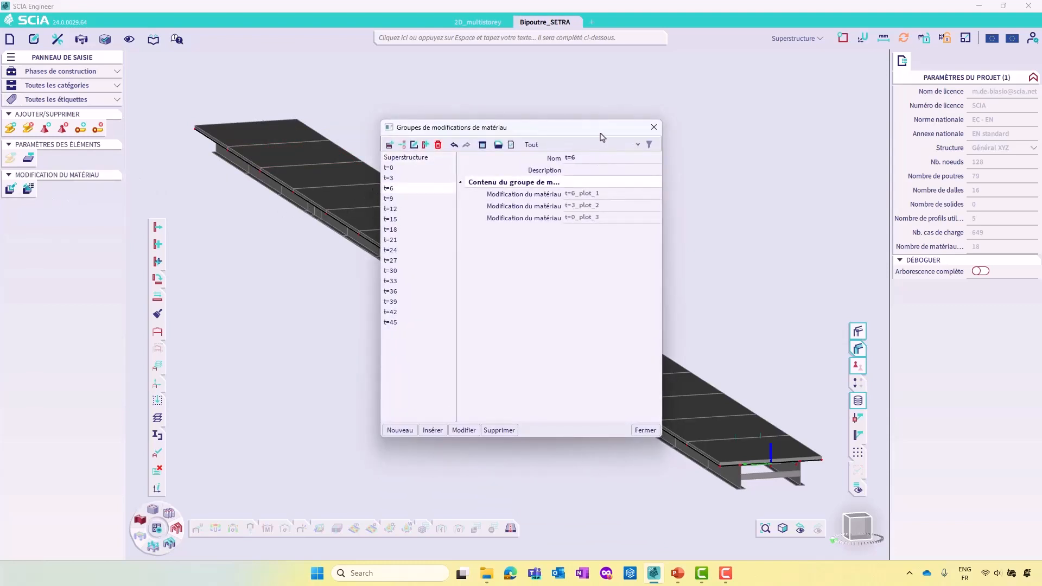
pyautogui.moveTo(603, 133); pyautogui.dragTo(558, 135)
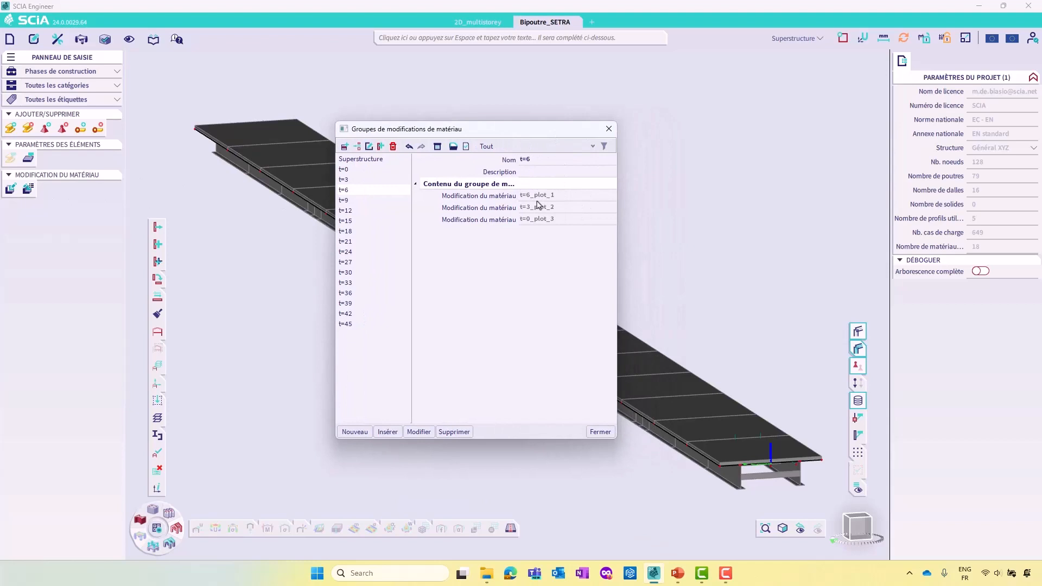